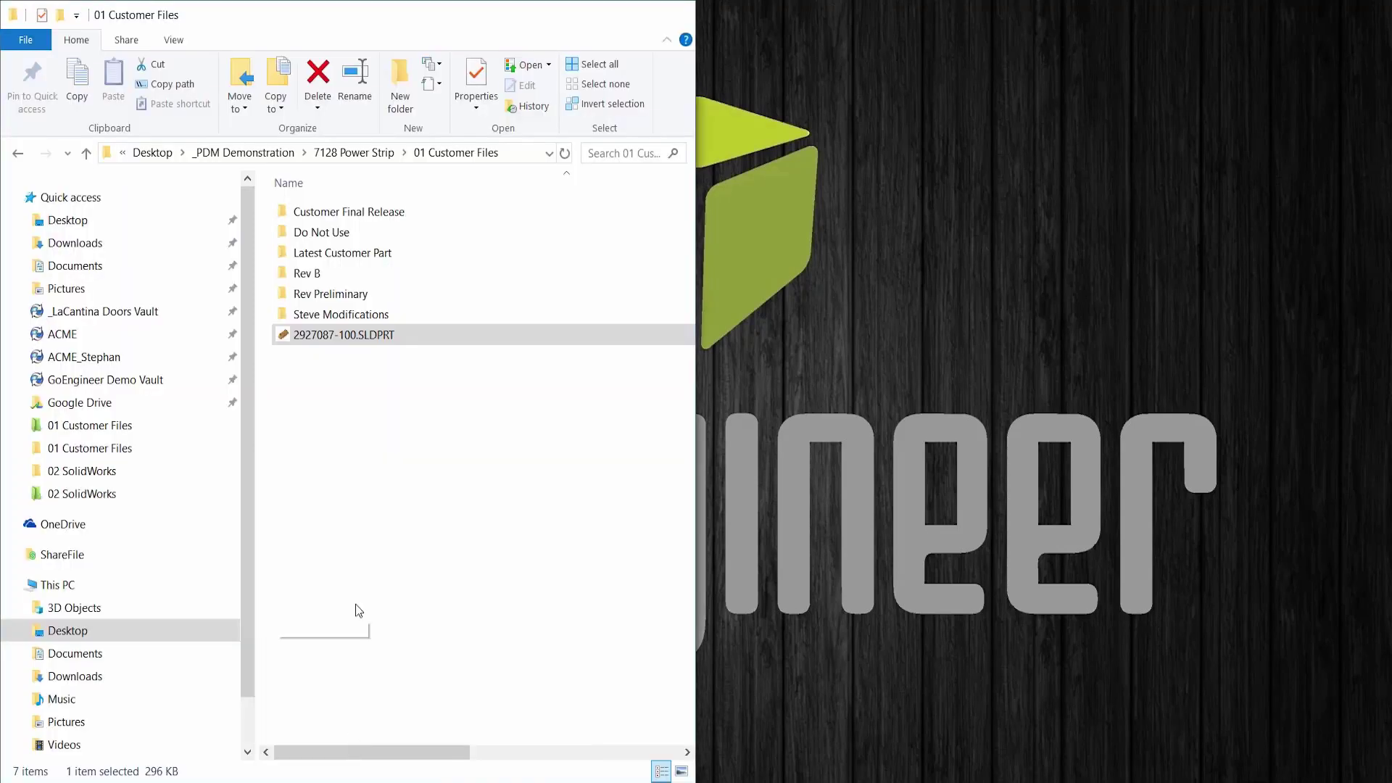
- Browse the _PDM Demonstration folder into 7128 Power Strip, checking 02 SolidWorks and ending in 01 Customer Files
click(282, 152)
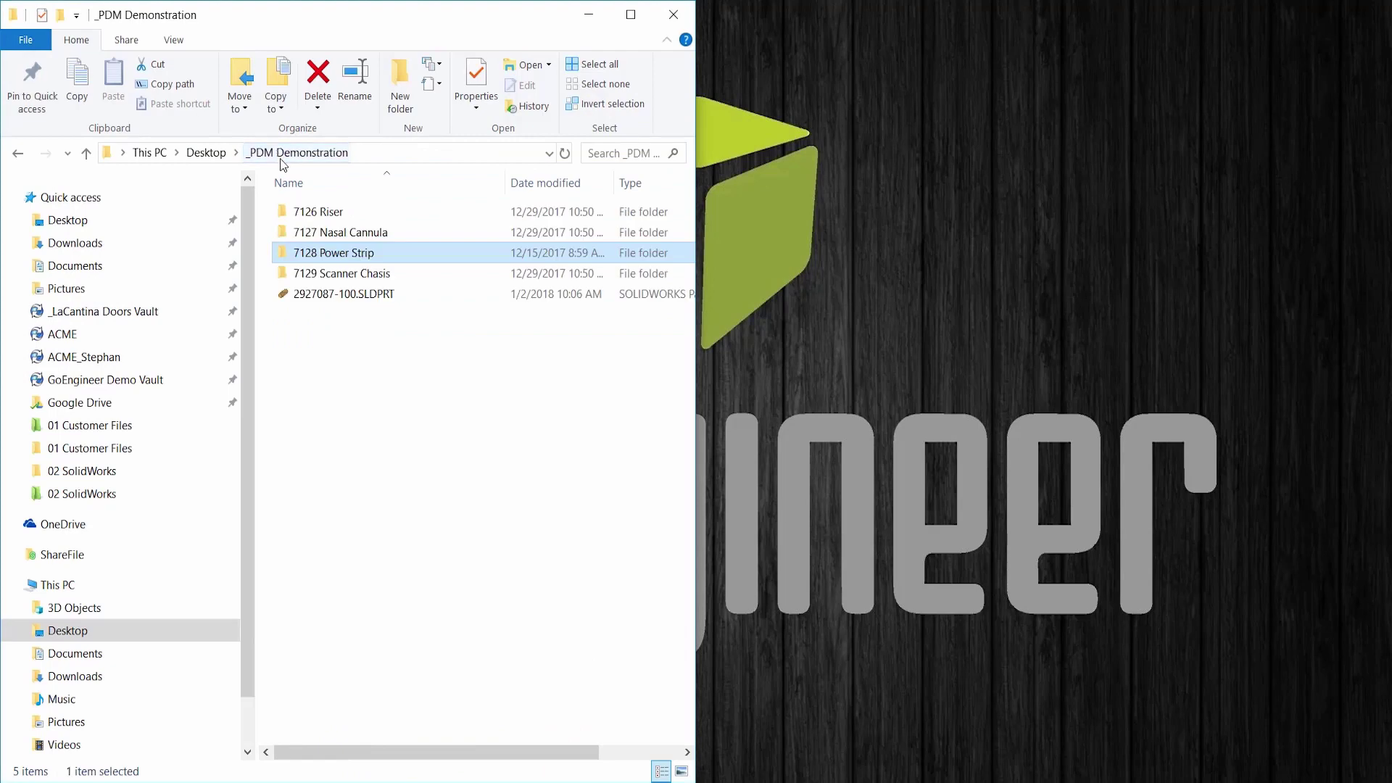
click(329, 391)
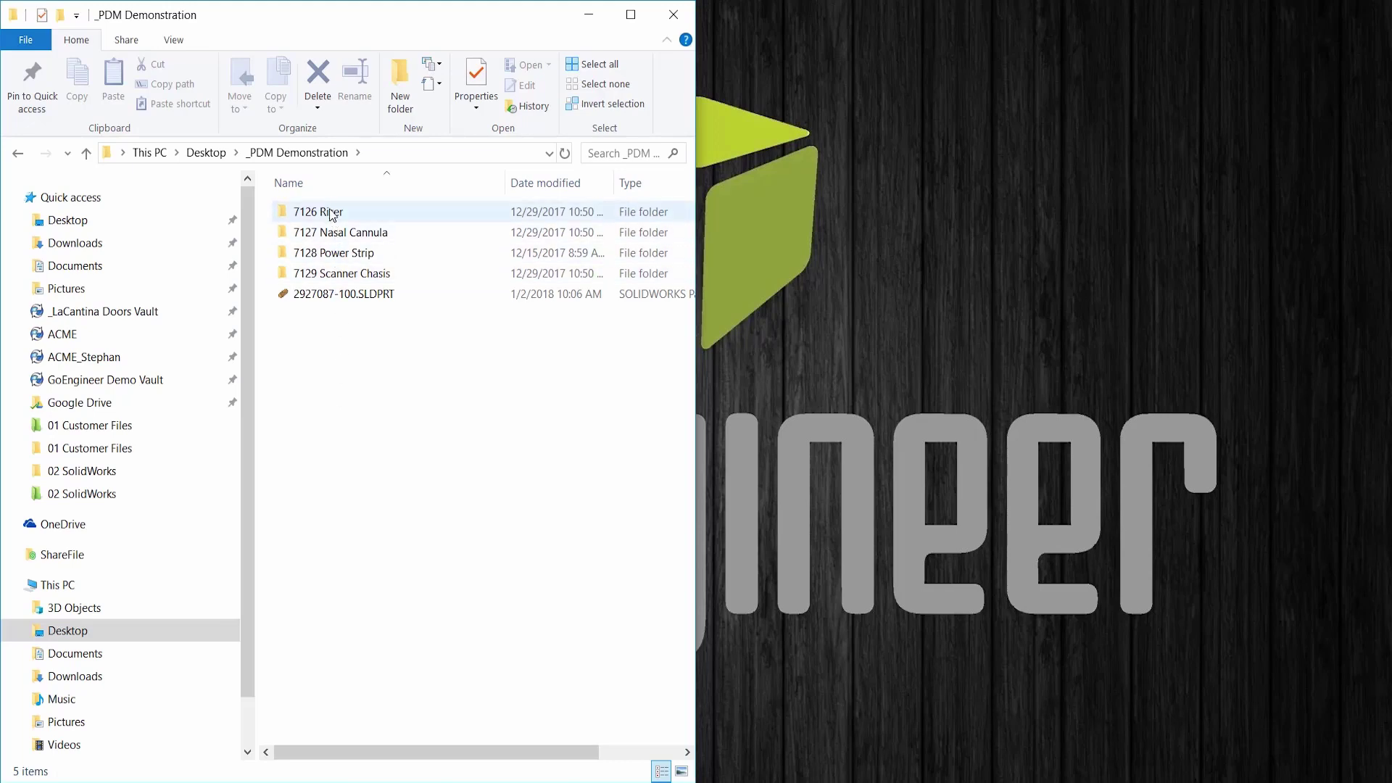
double_click(322, 253)
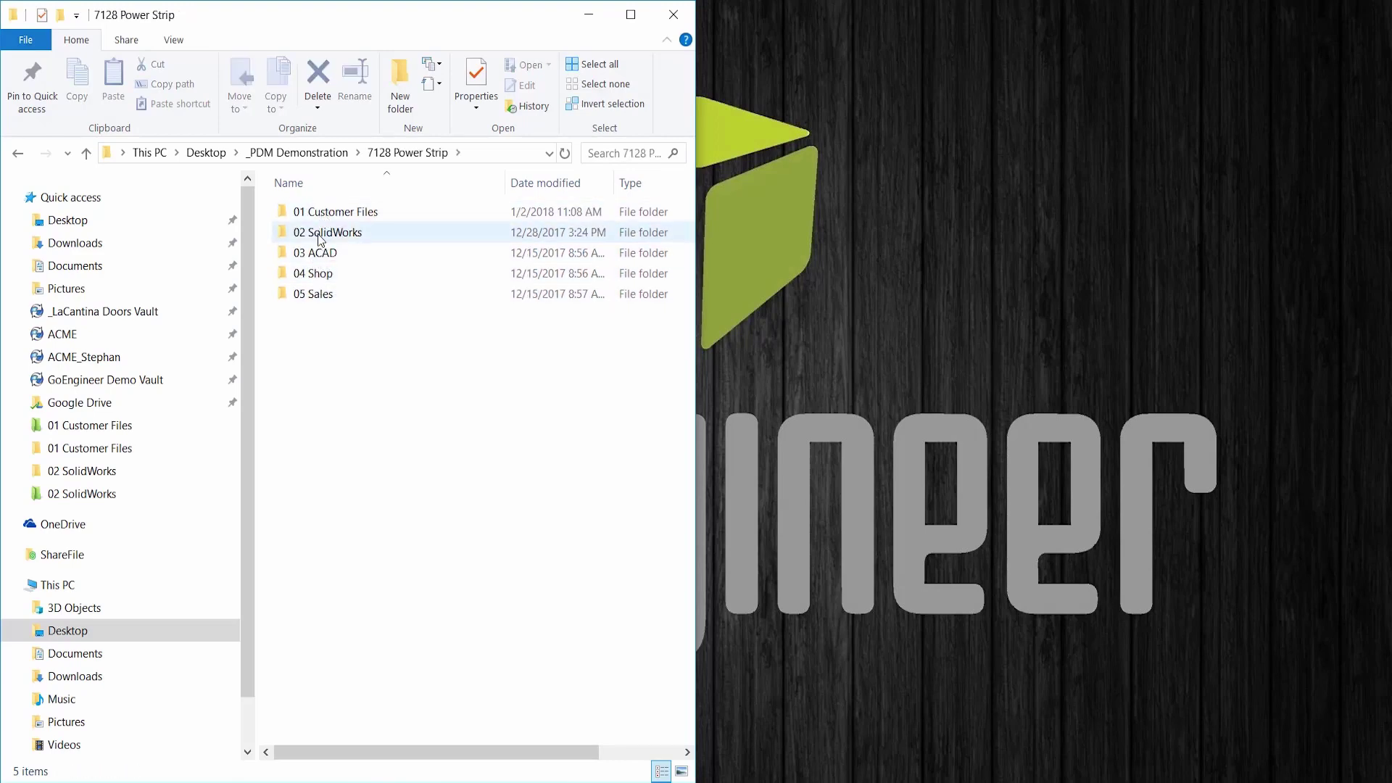
double_click(323, 235)
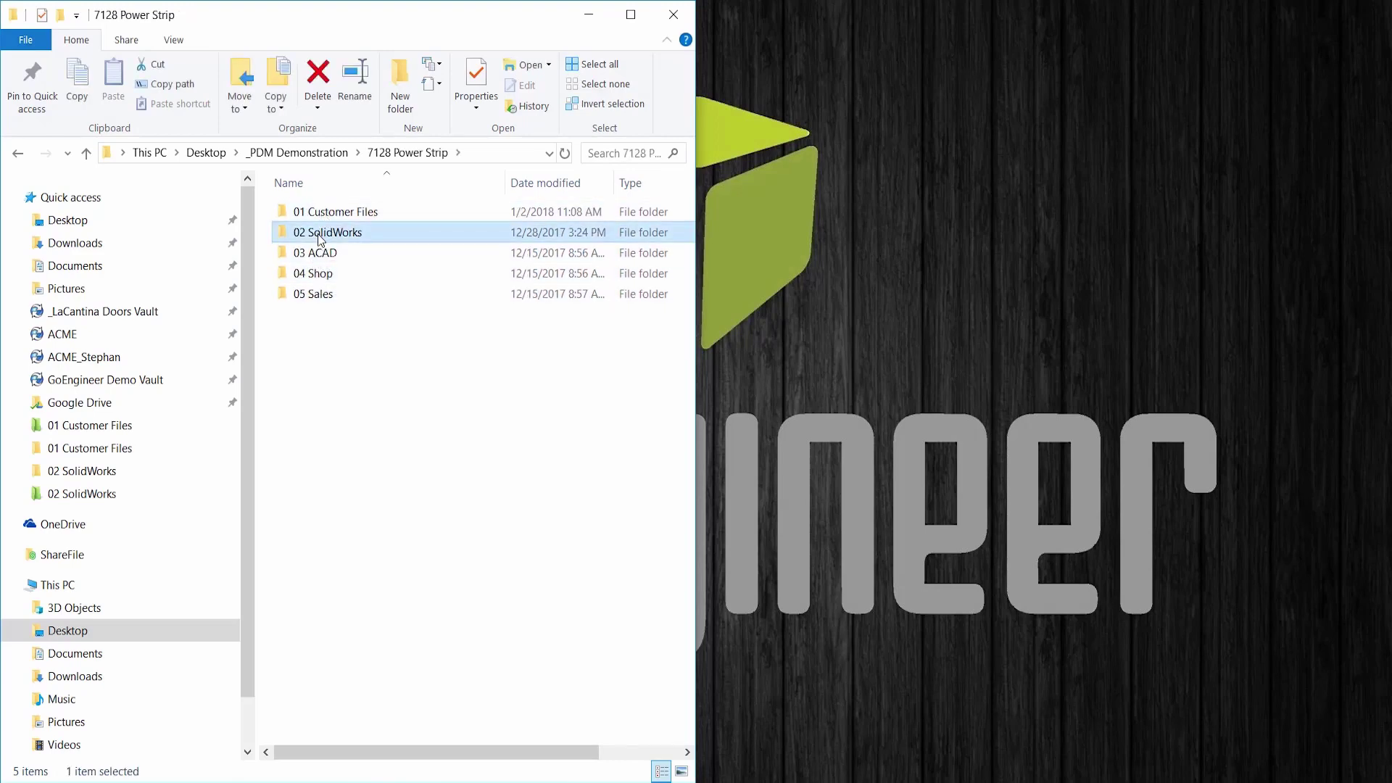
click(18, 153)
double_click(342, 213)
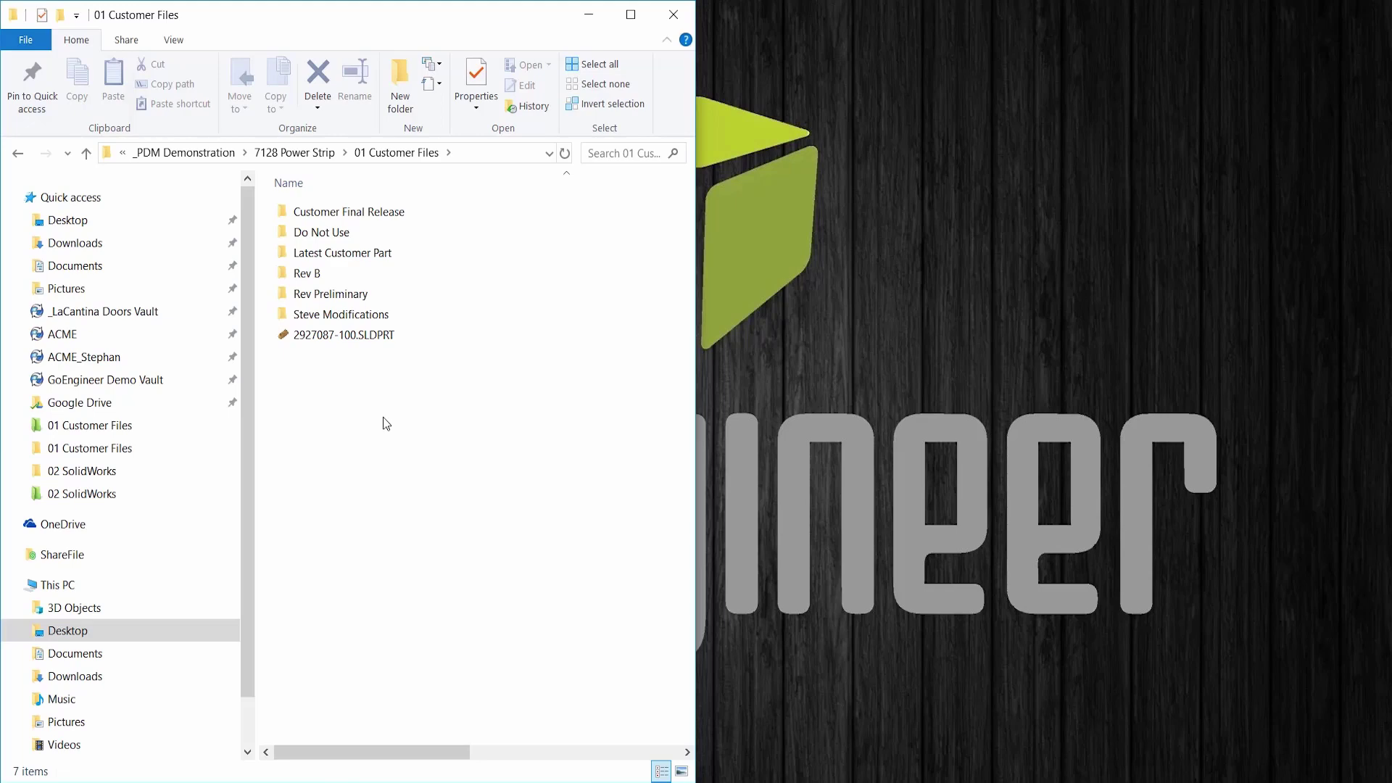
- Switch to SOLIDWORKS and bring up the 2927087 Mold Split part
mouse_move(783, 772)
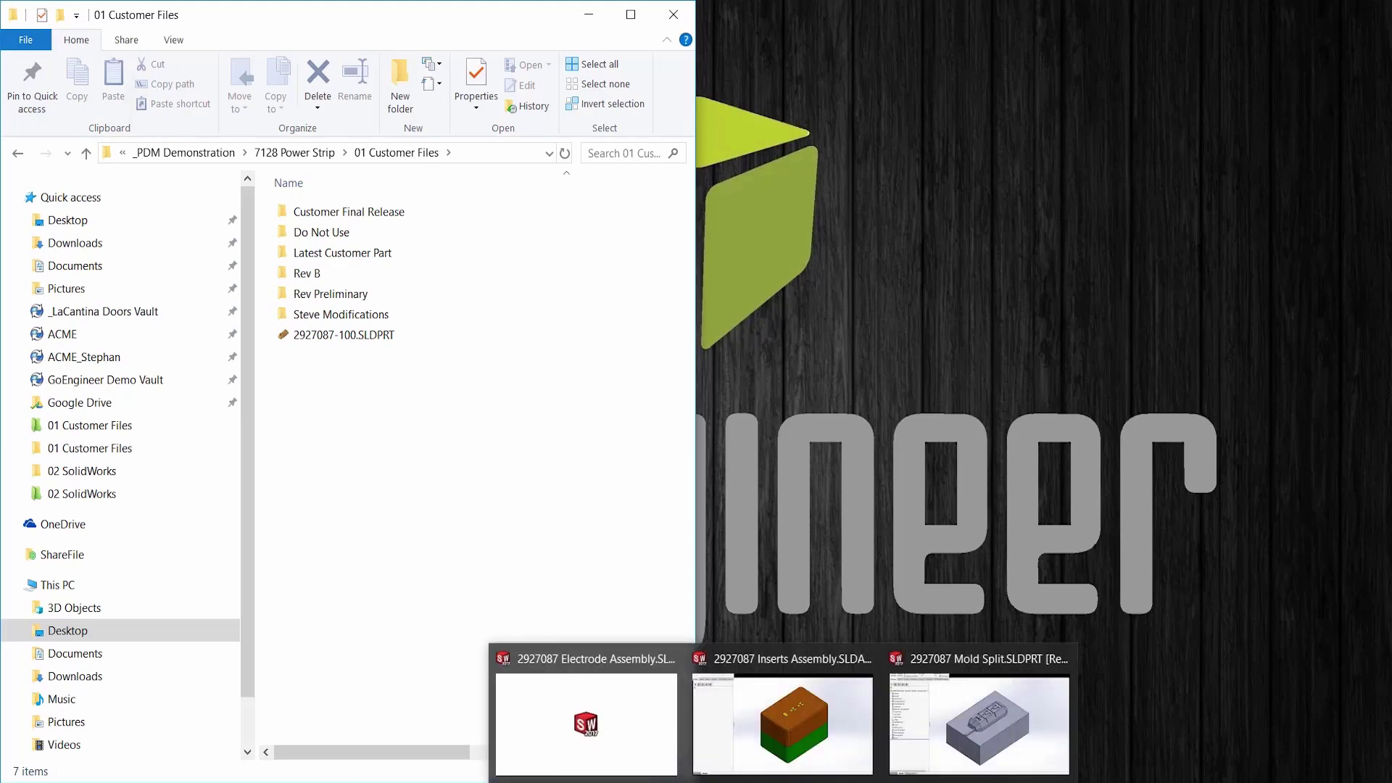
mouse_move(943, 746)
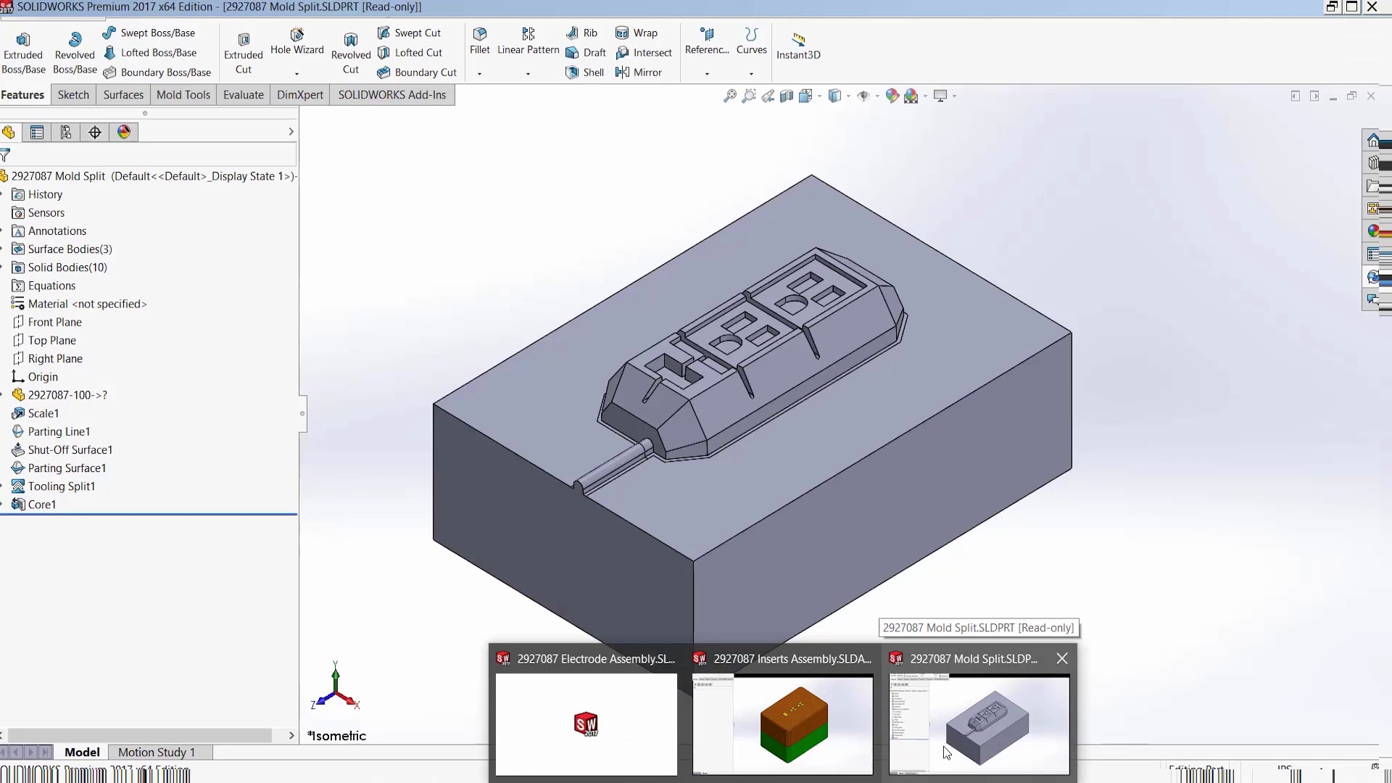
click(942, 747)
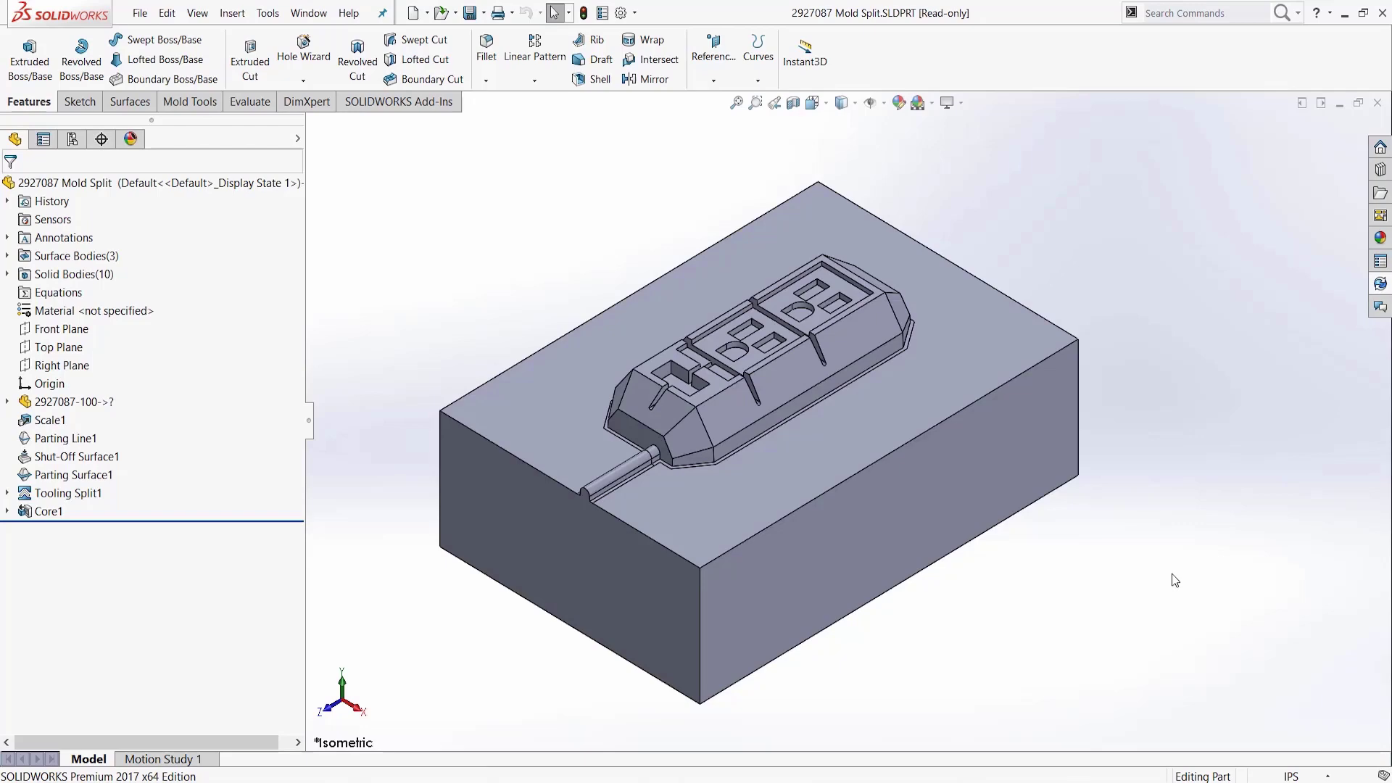
- Bring up the 2927087 Electrode Assembly and examine how the electrode sits on the core
key(ctrl+Tab)
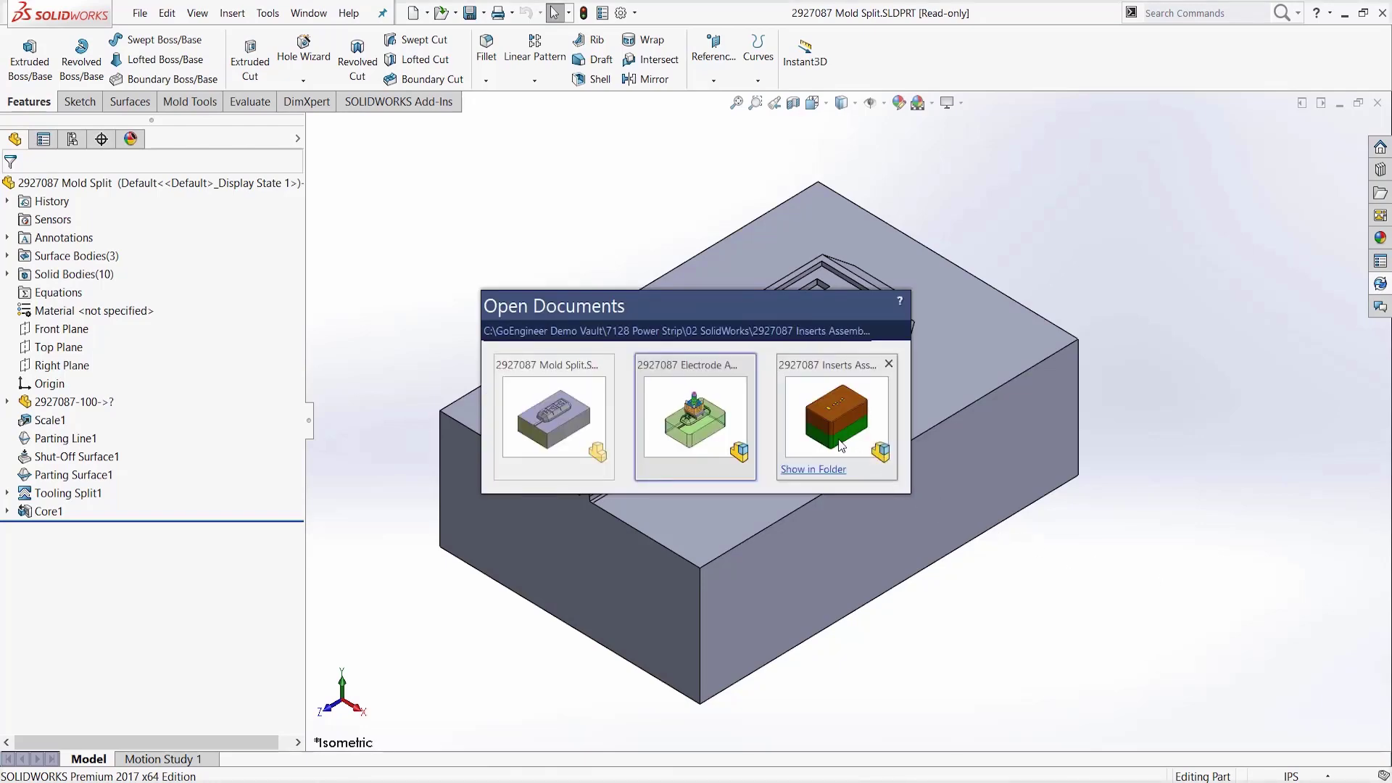
click(721, 440)
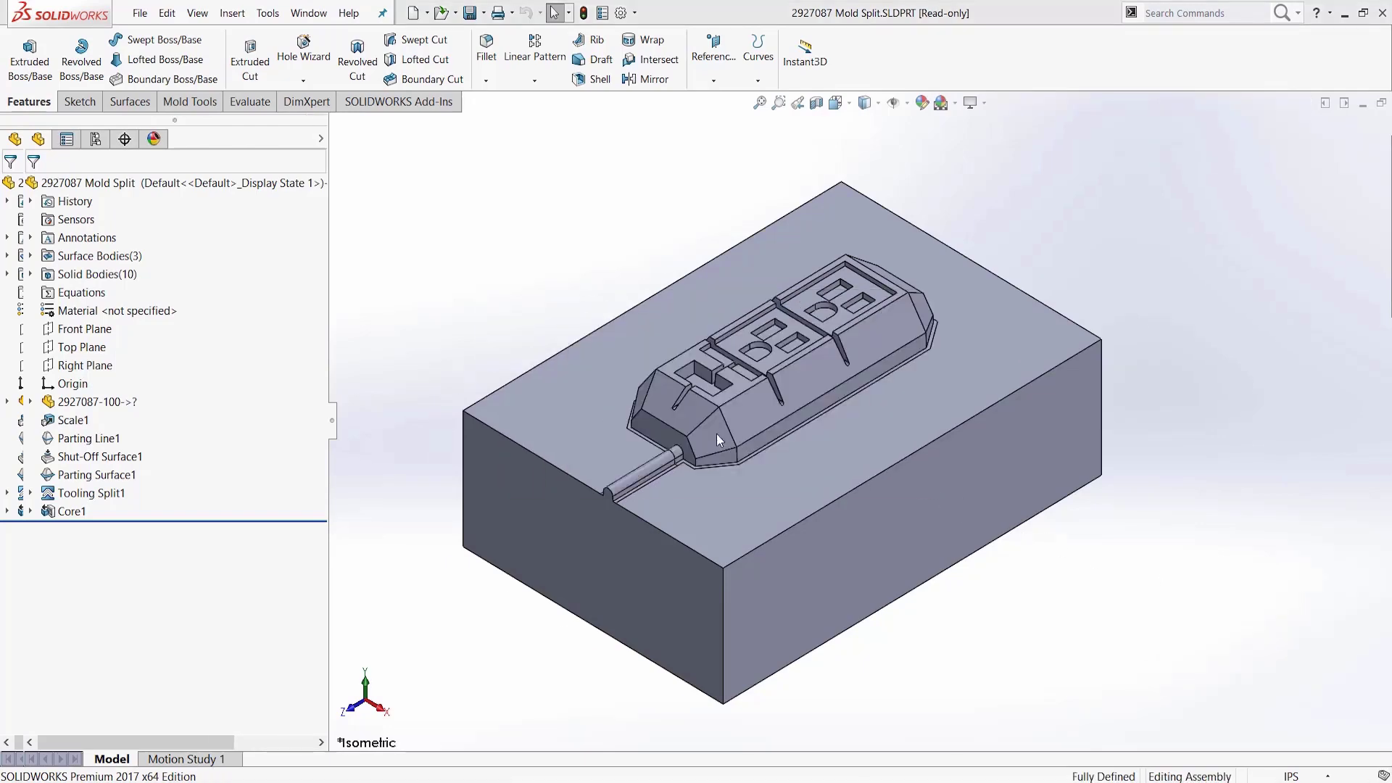
scroll(803, 437, down, 5)
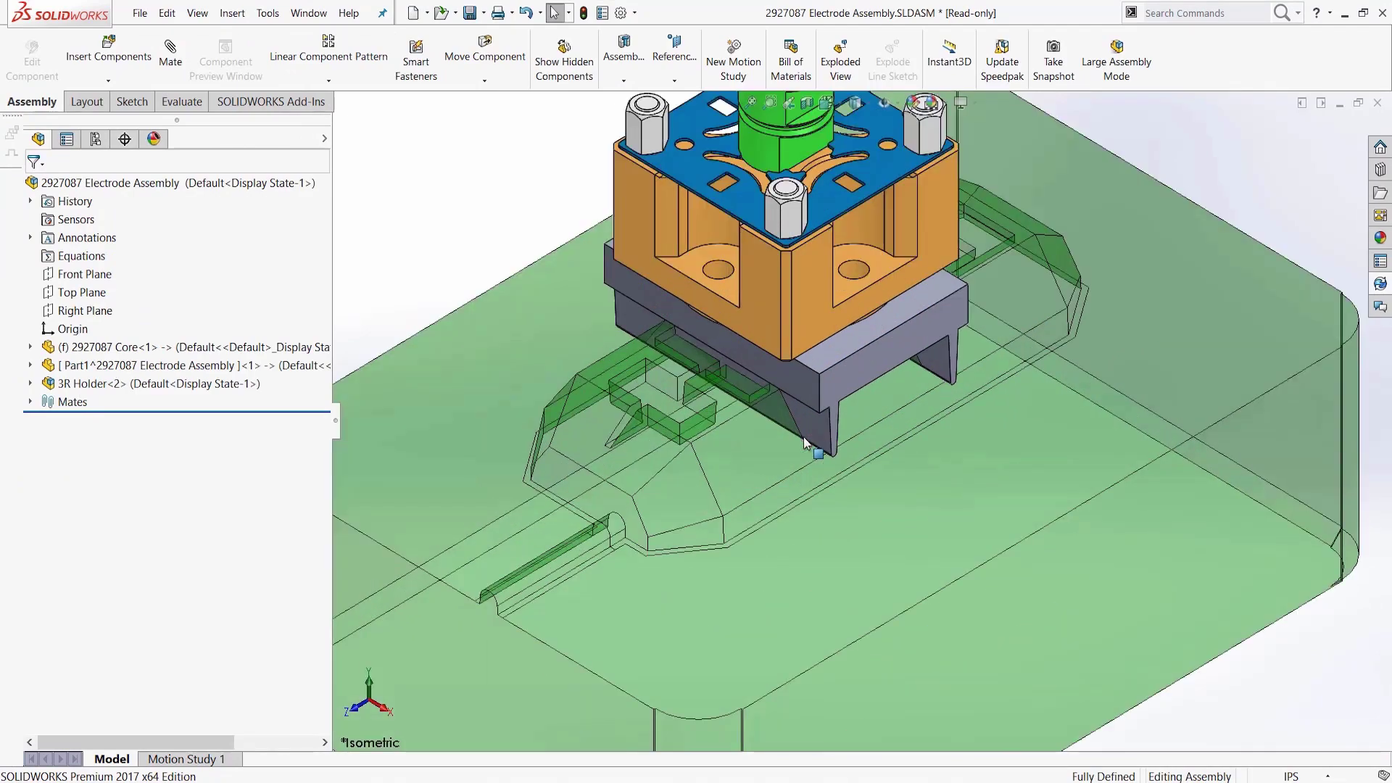
middle_drag(810, 447, 805, 385)
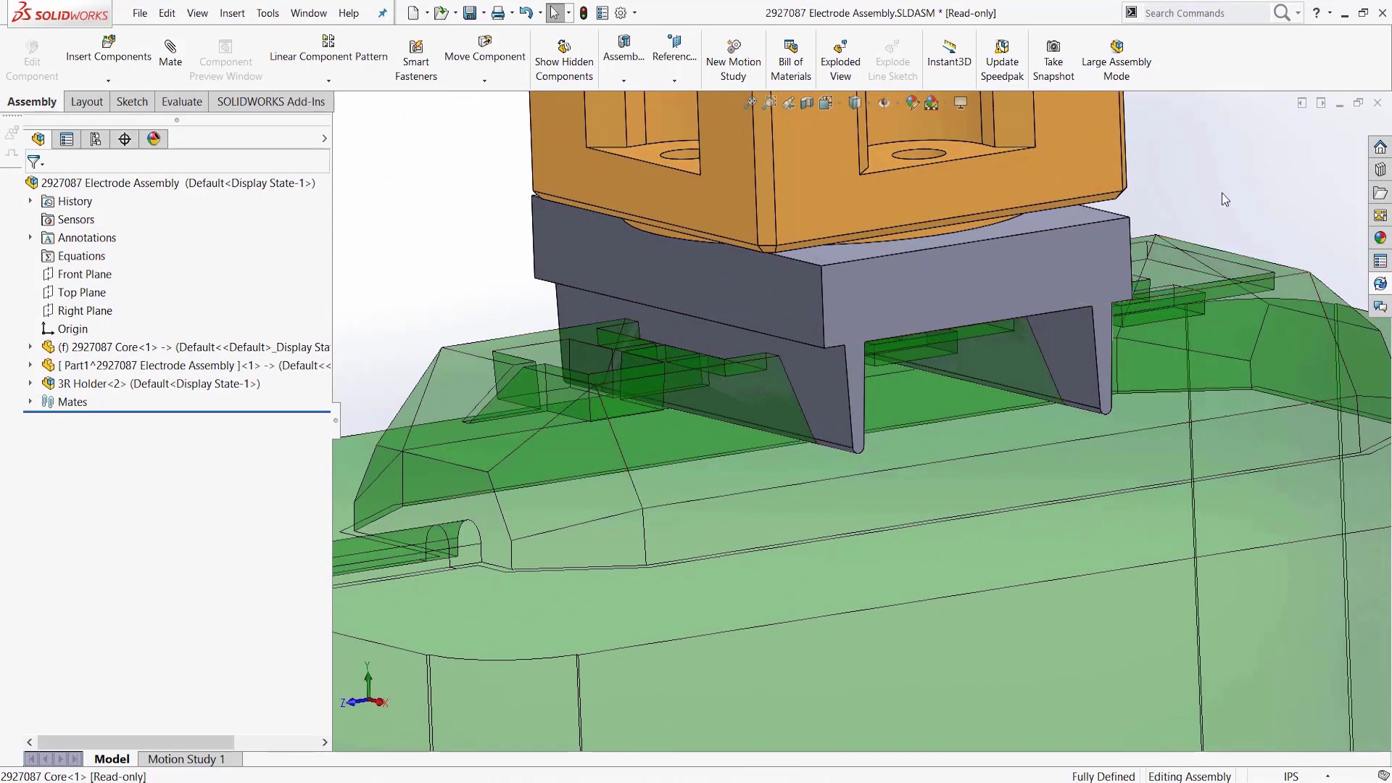
- Return to the 2927087 Mold Split part and review its file references, including broken ones
key(ctrl+Tab)
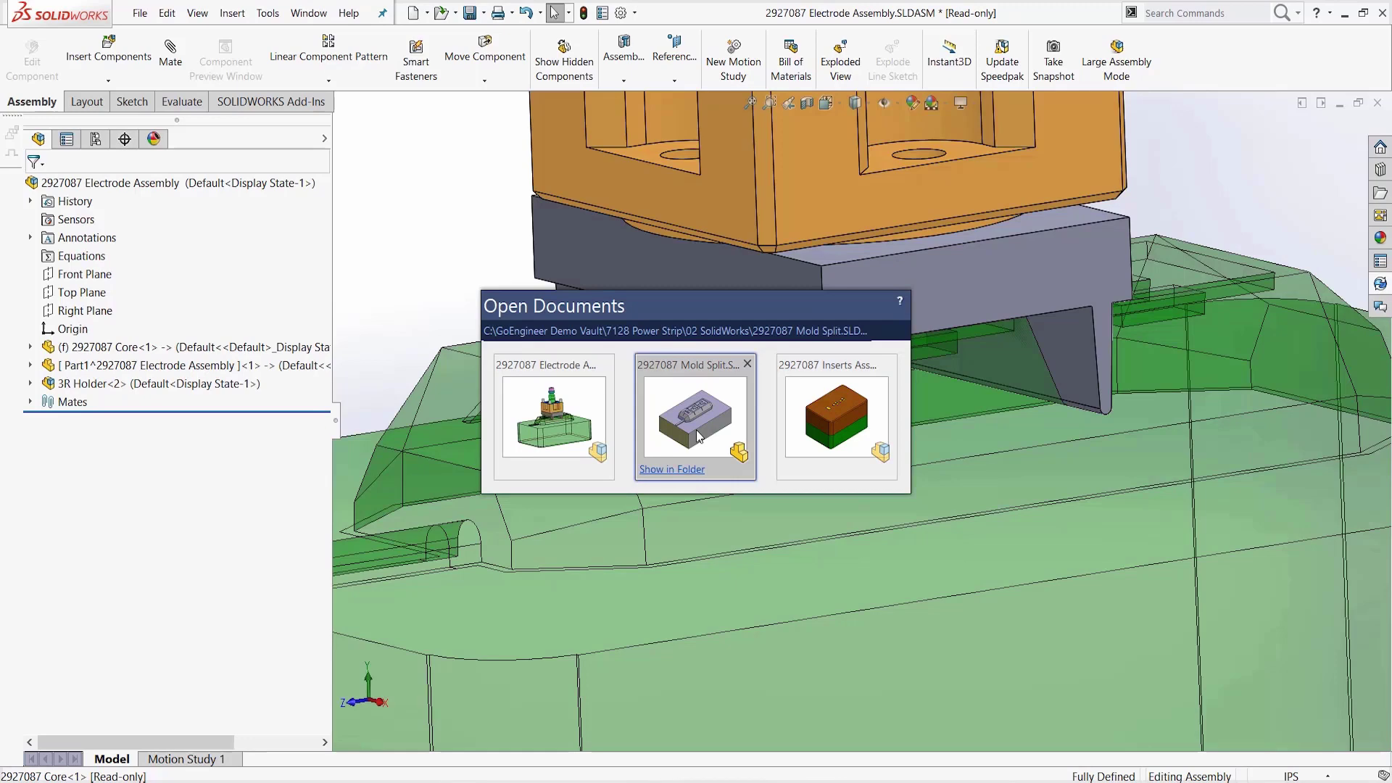
click(691, 456)
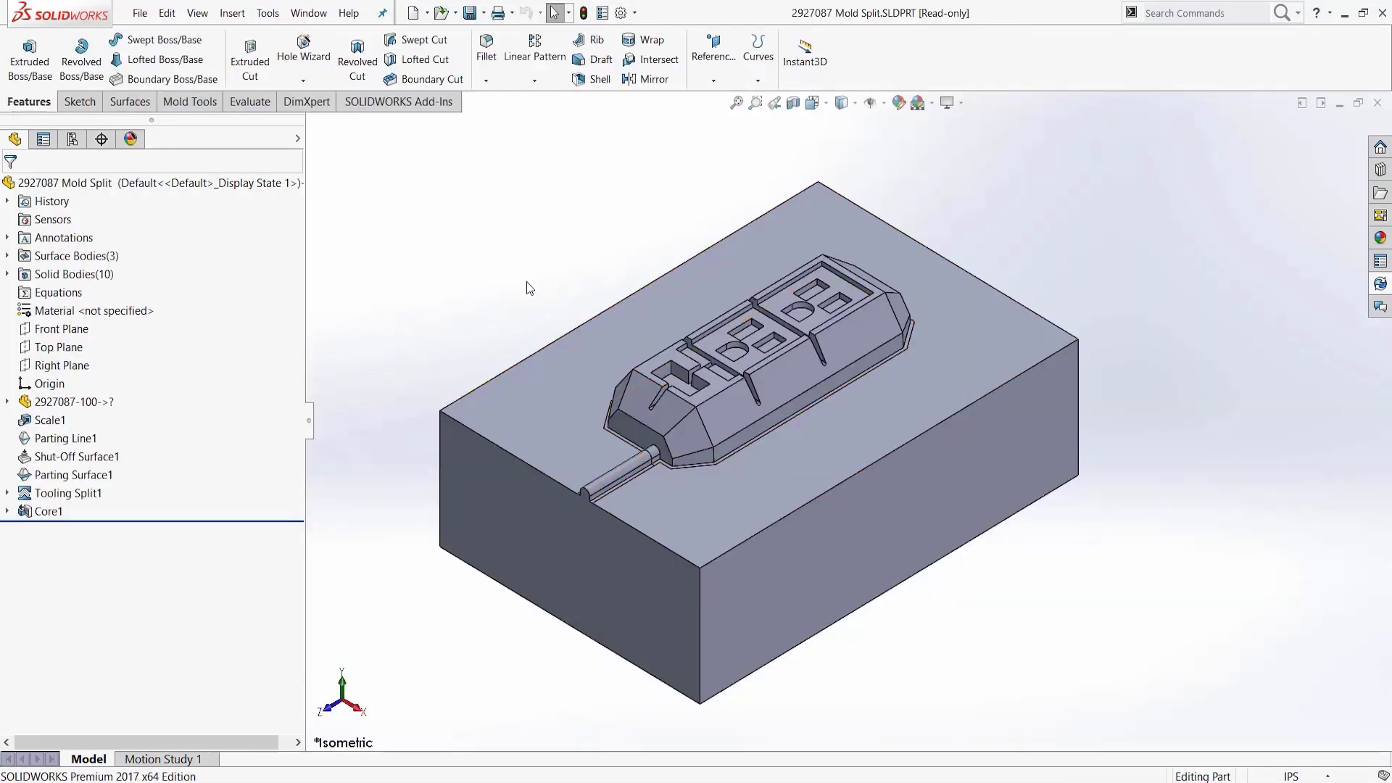
click(139, 13)
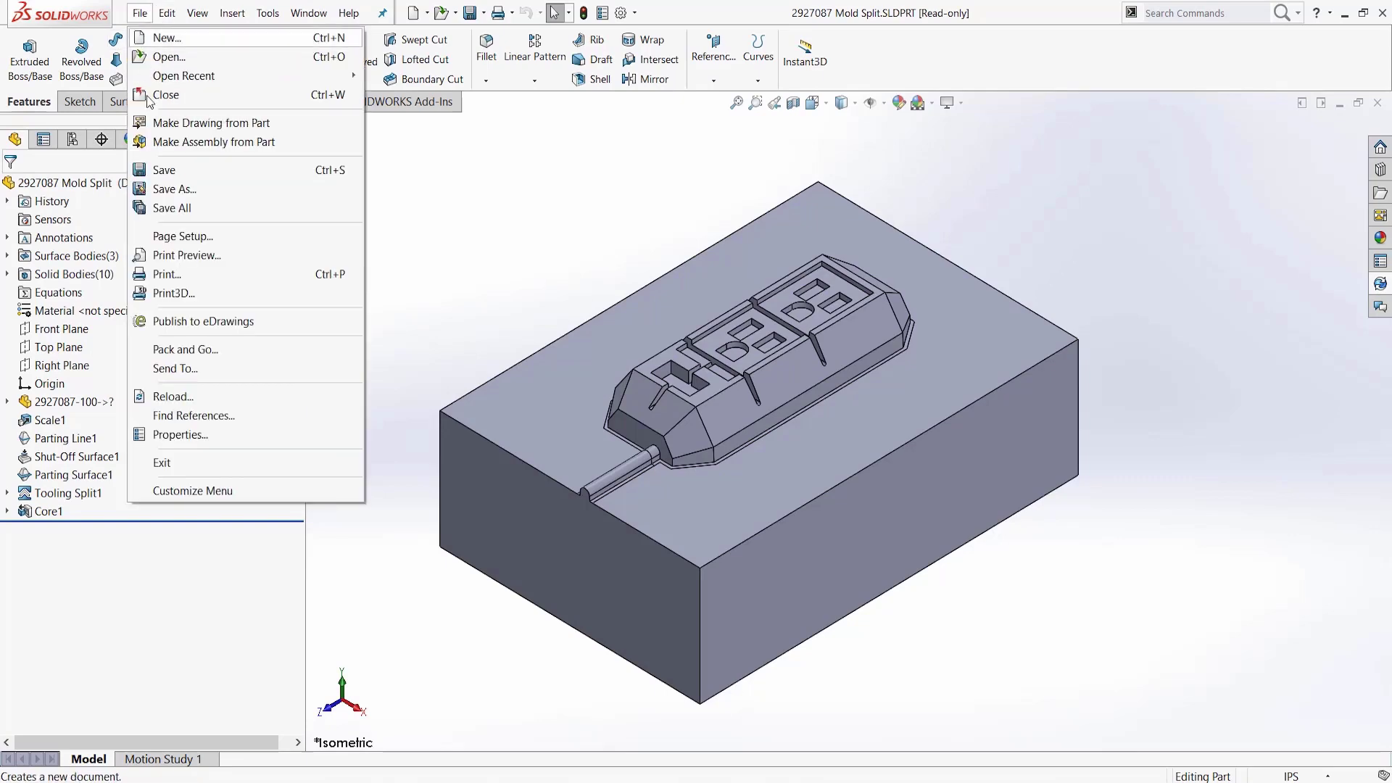
click(192, 415)
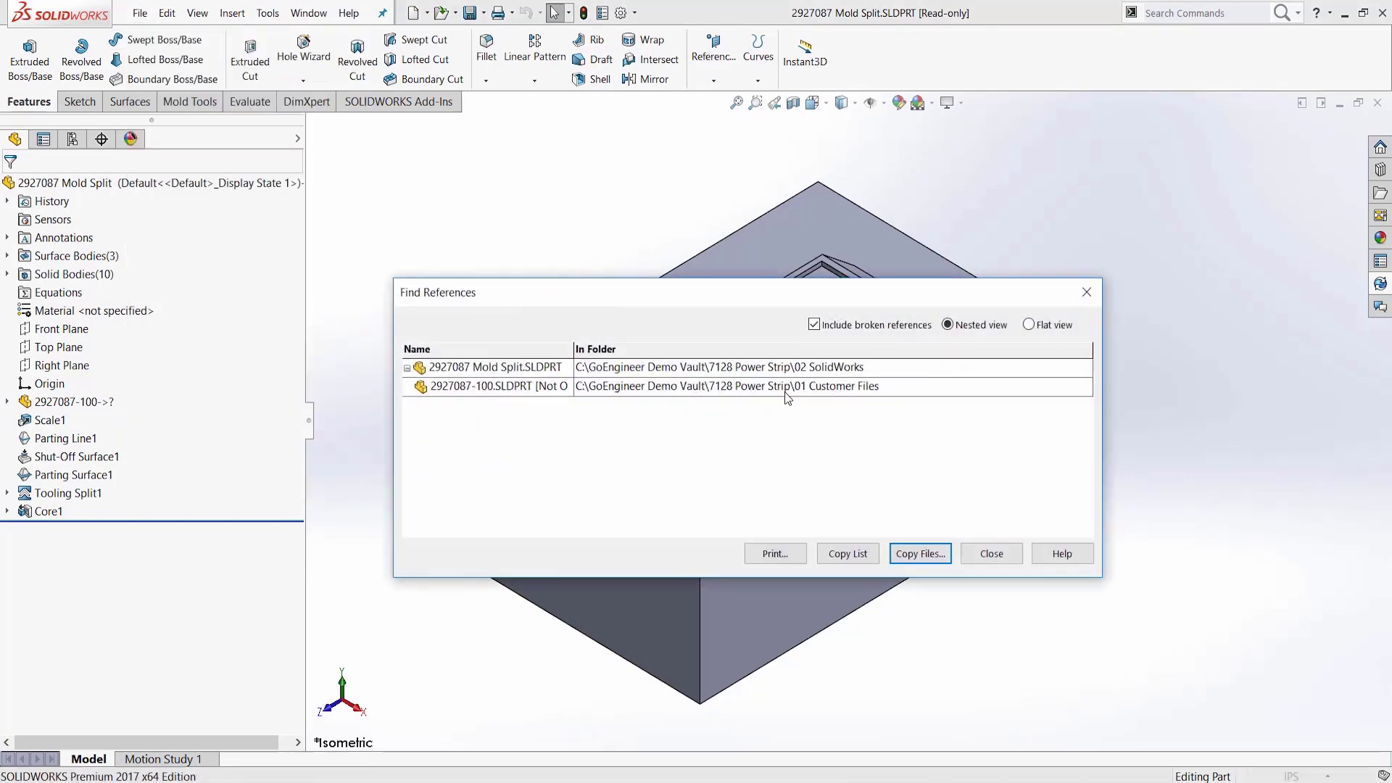
click(991, 555)
- Switch to the vault's 01 Customer Files folder and review the version history of 2927087-100.SLDPRT
mouse_move(441, 773)
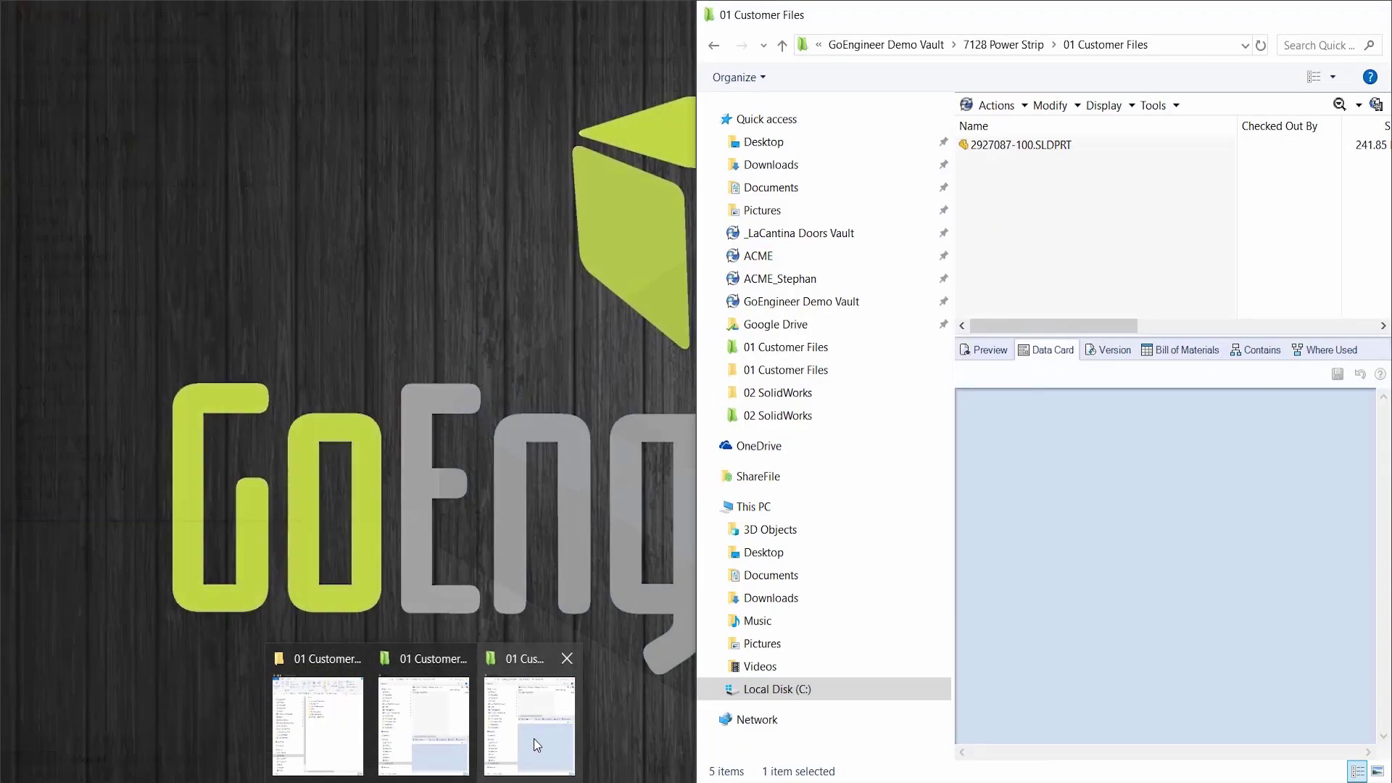
click(534, 738)
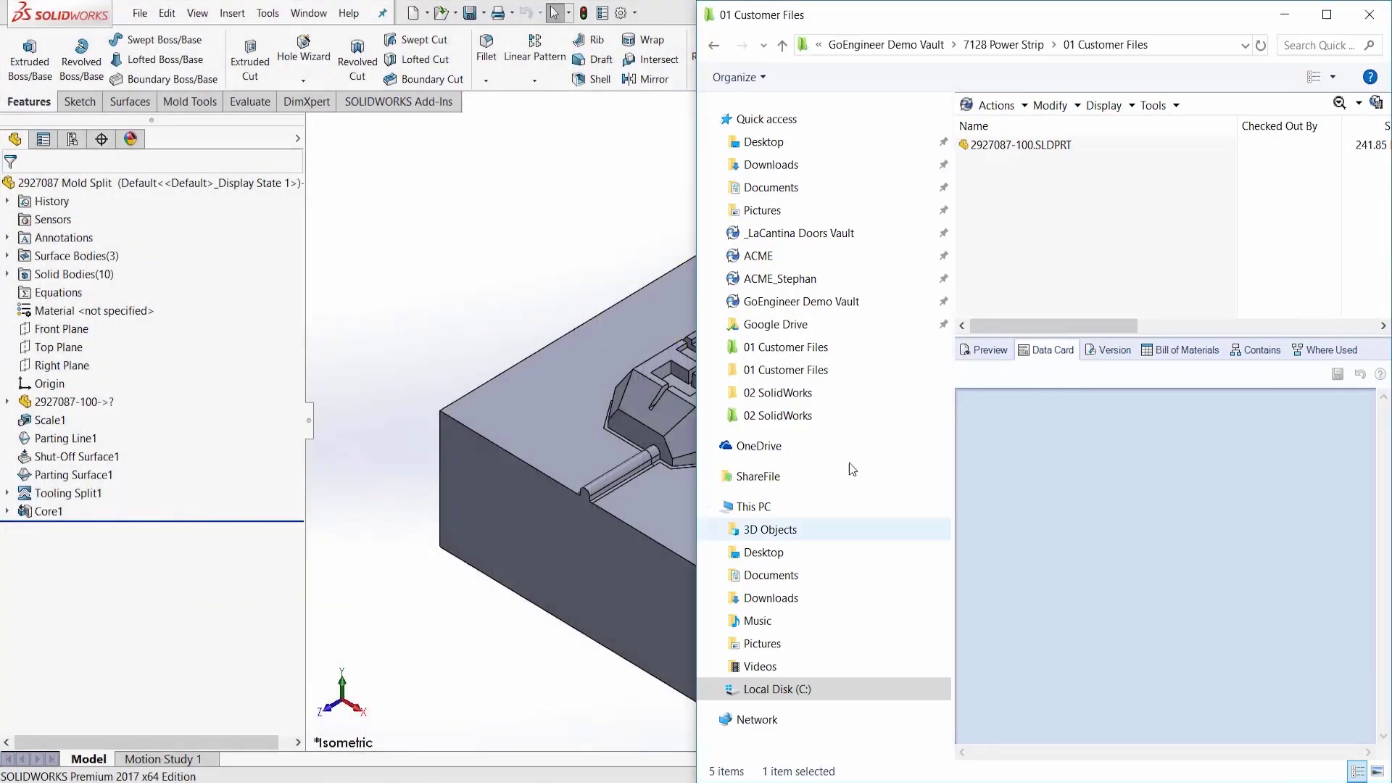
click(1027, 145)
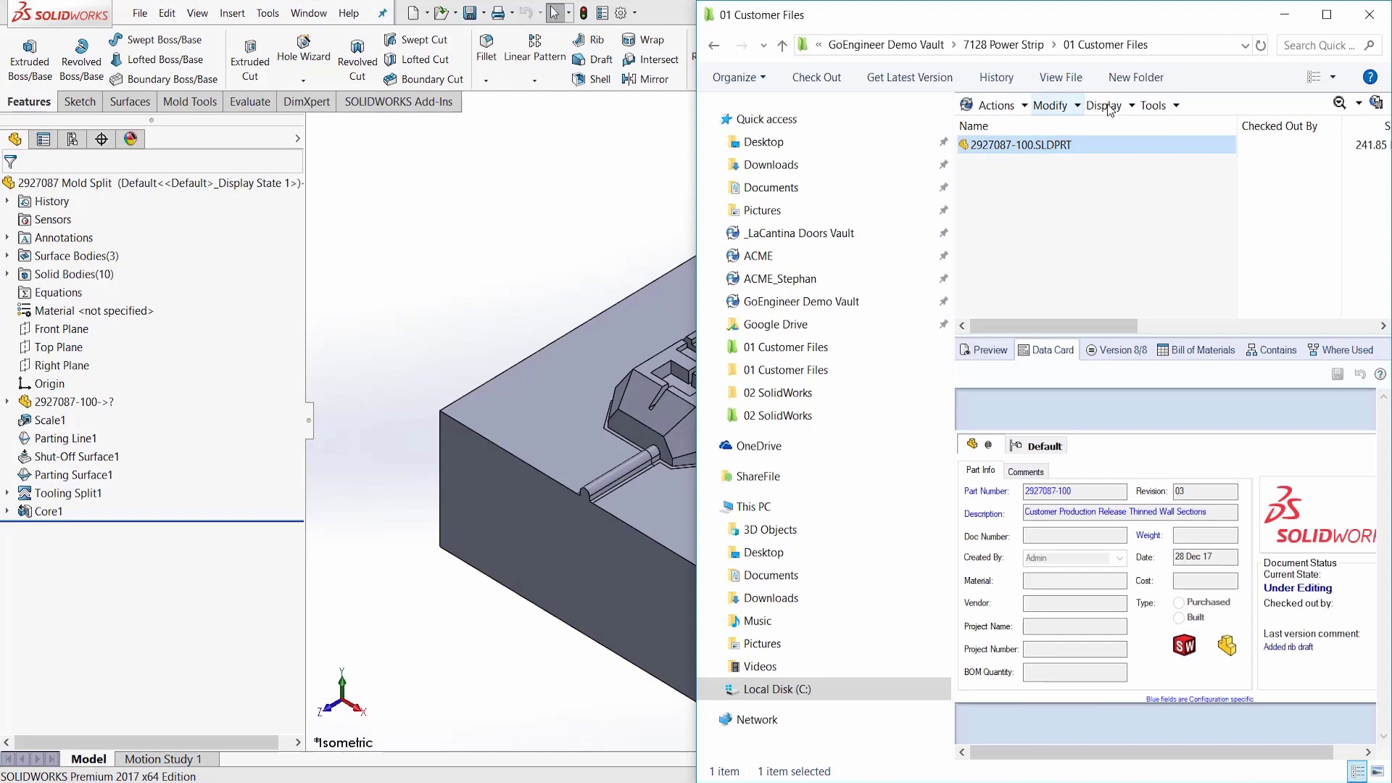
click(1108, 109)
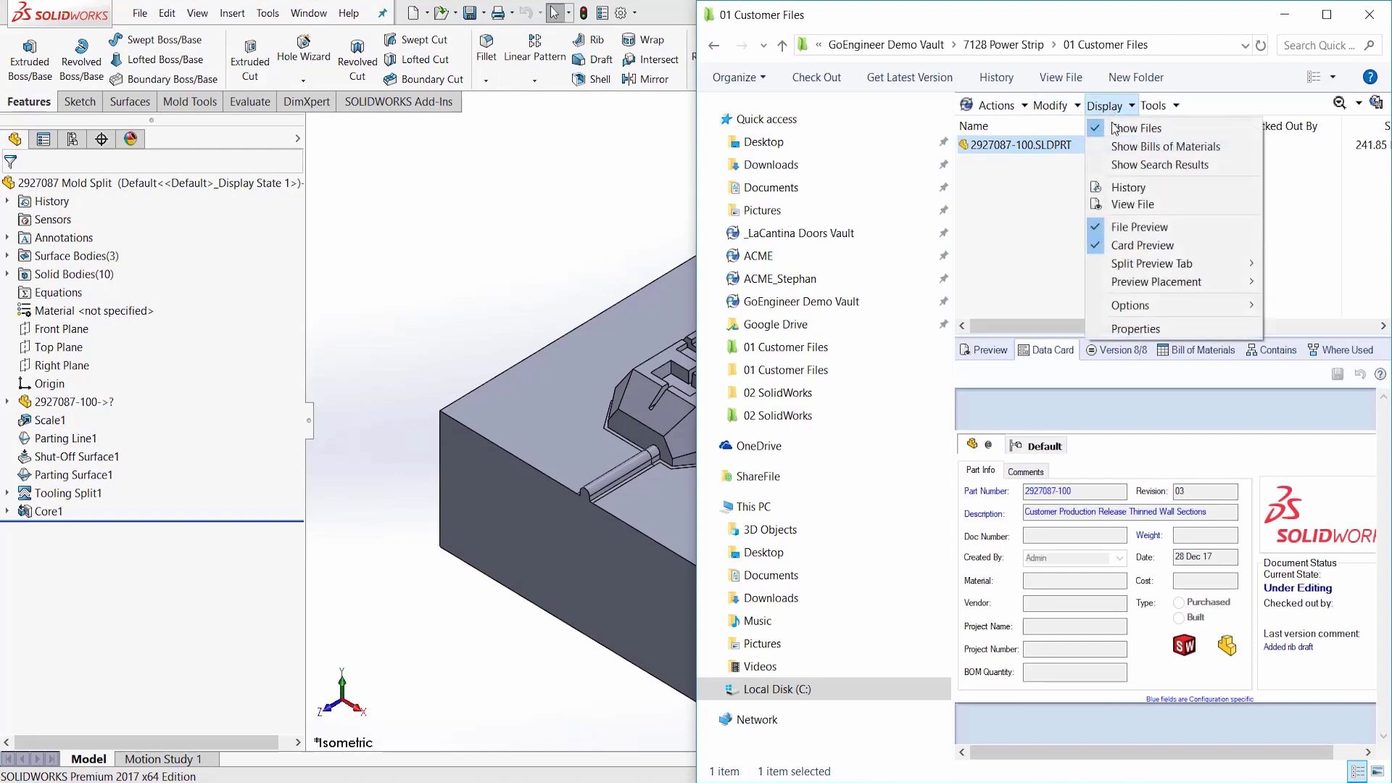
click(1130, 190)
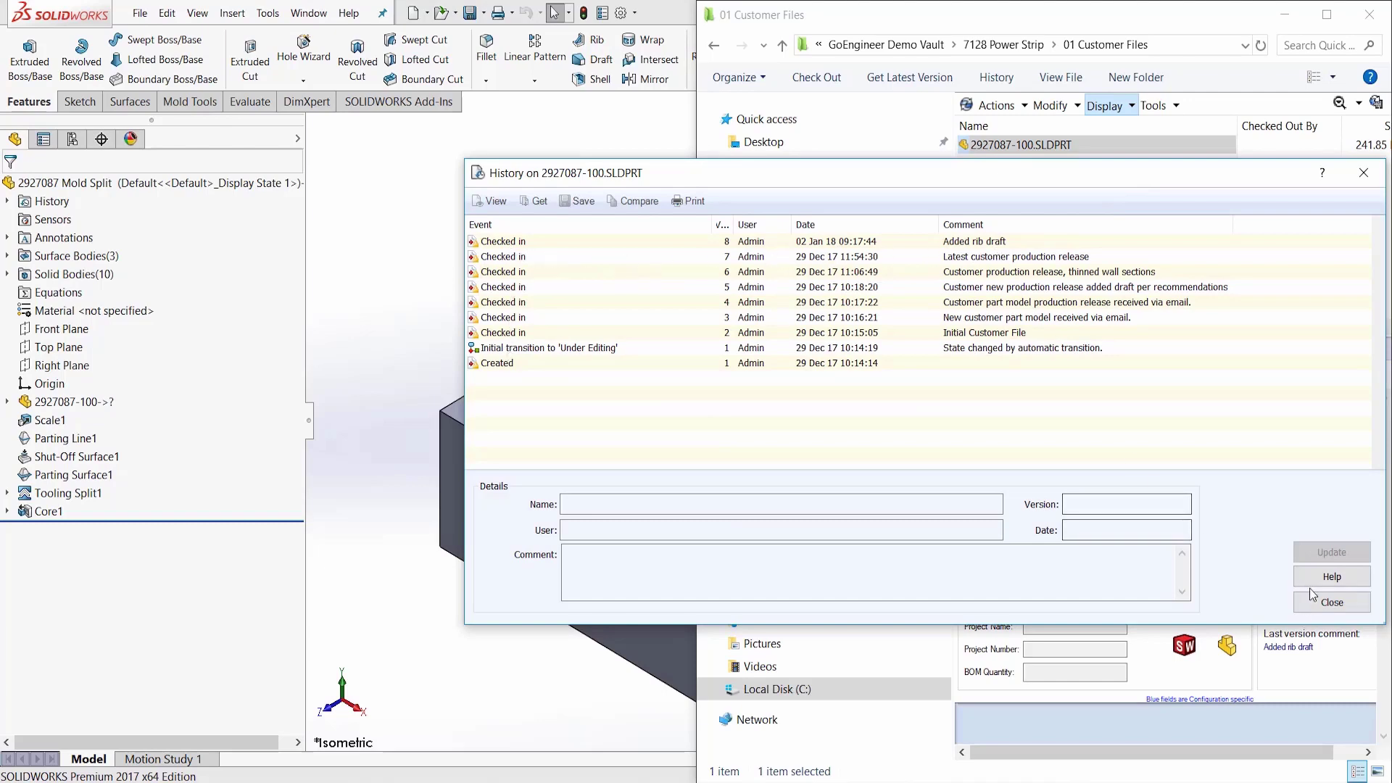
click(1333, 603)
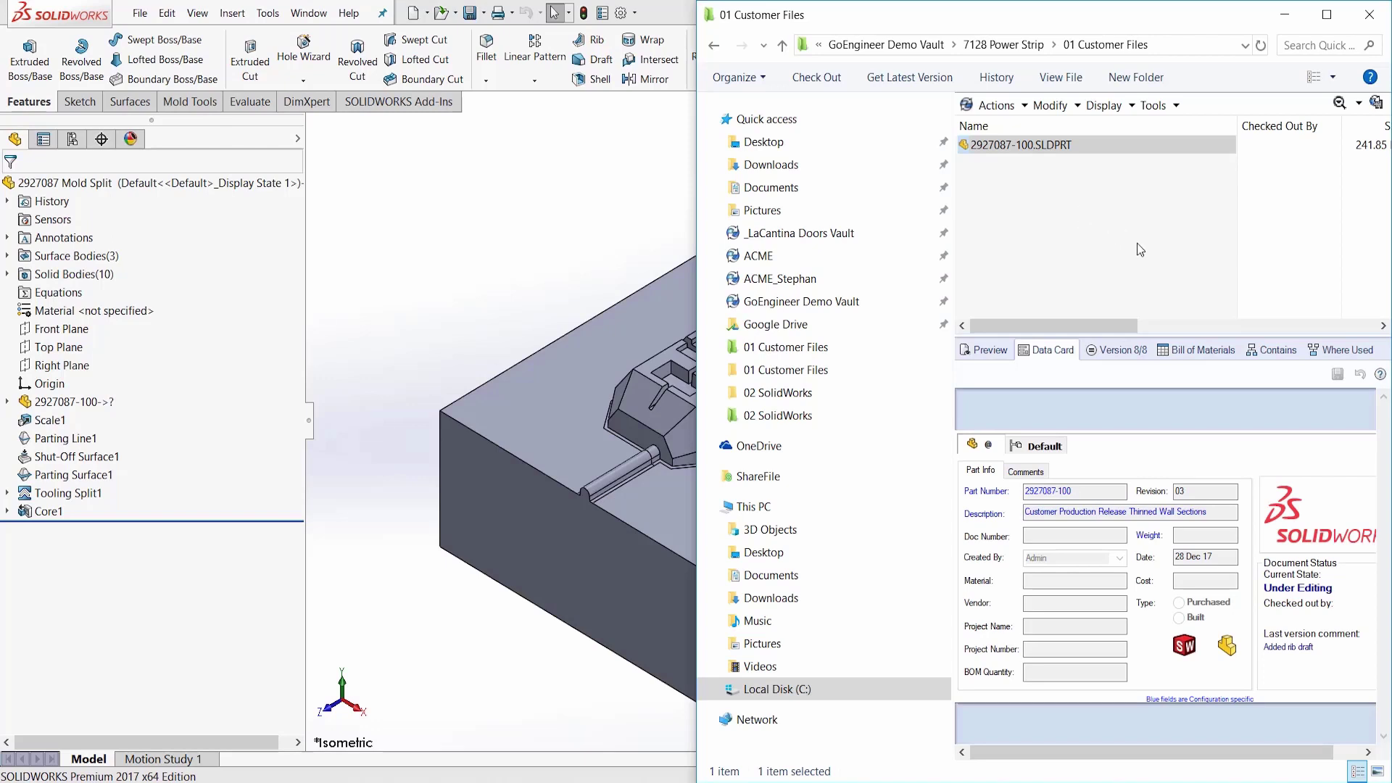
- Get version 7, "Latest customer production release", of 2927087-100.SLDPRT from the vault and close the vault window
click(1006, 107)
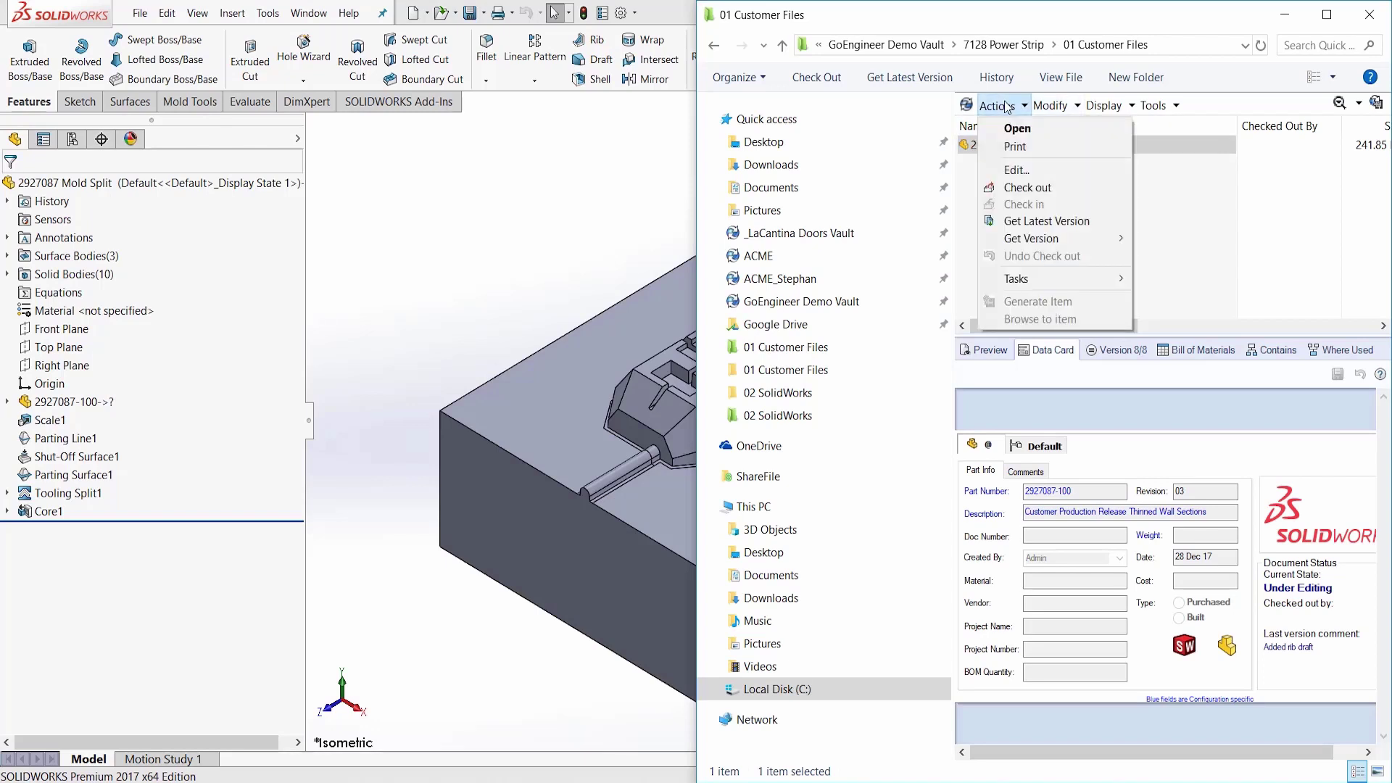
mouse_move(1035, 244)
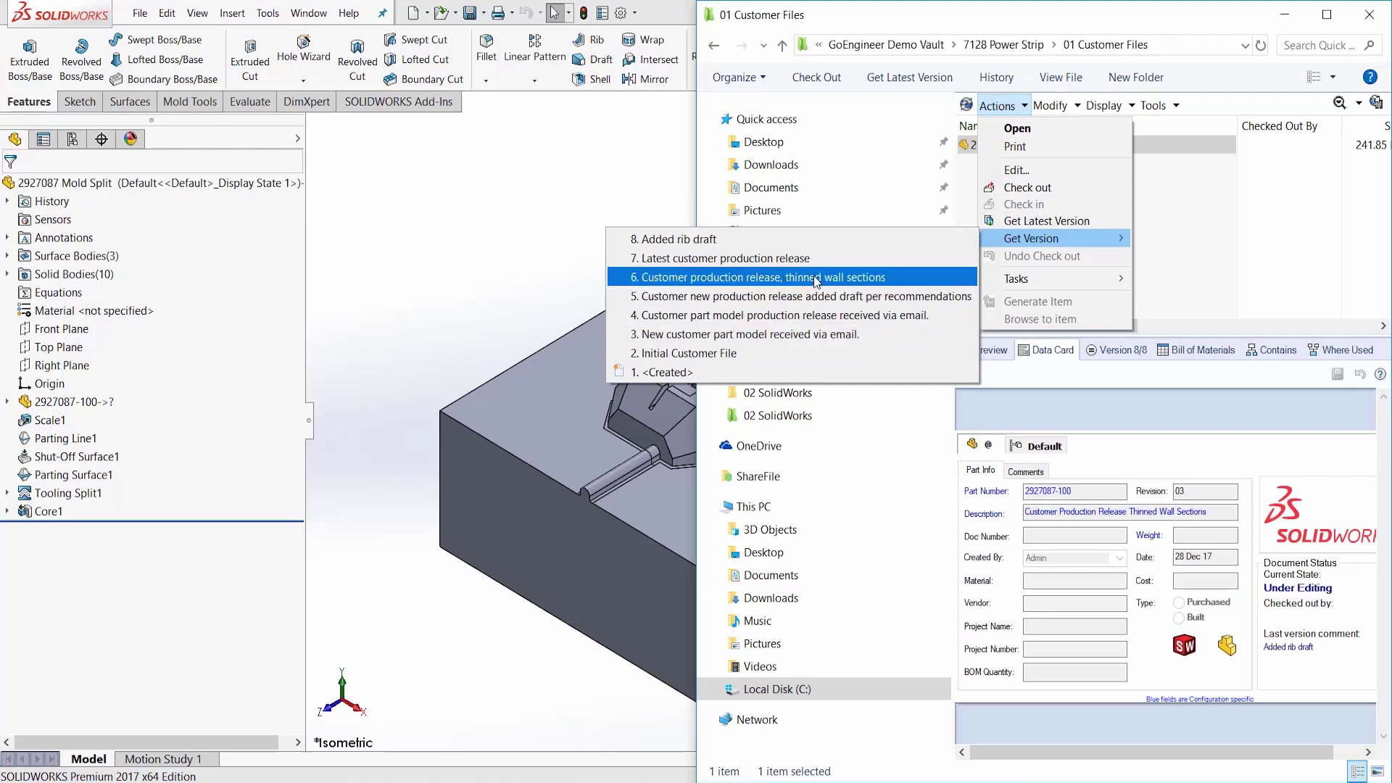
click(867, 259)
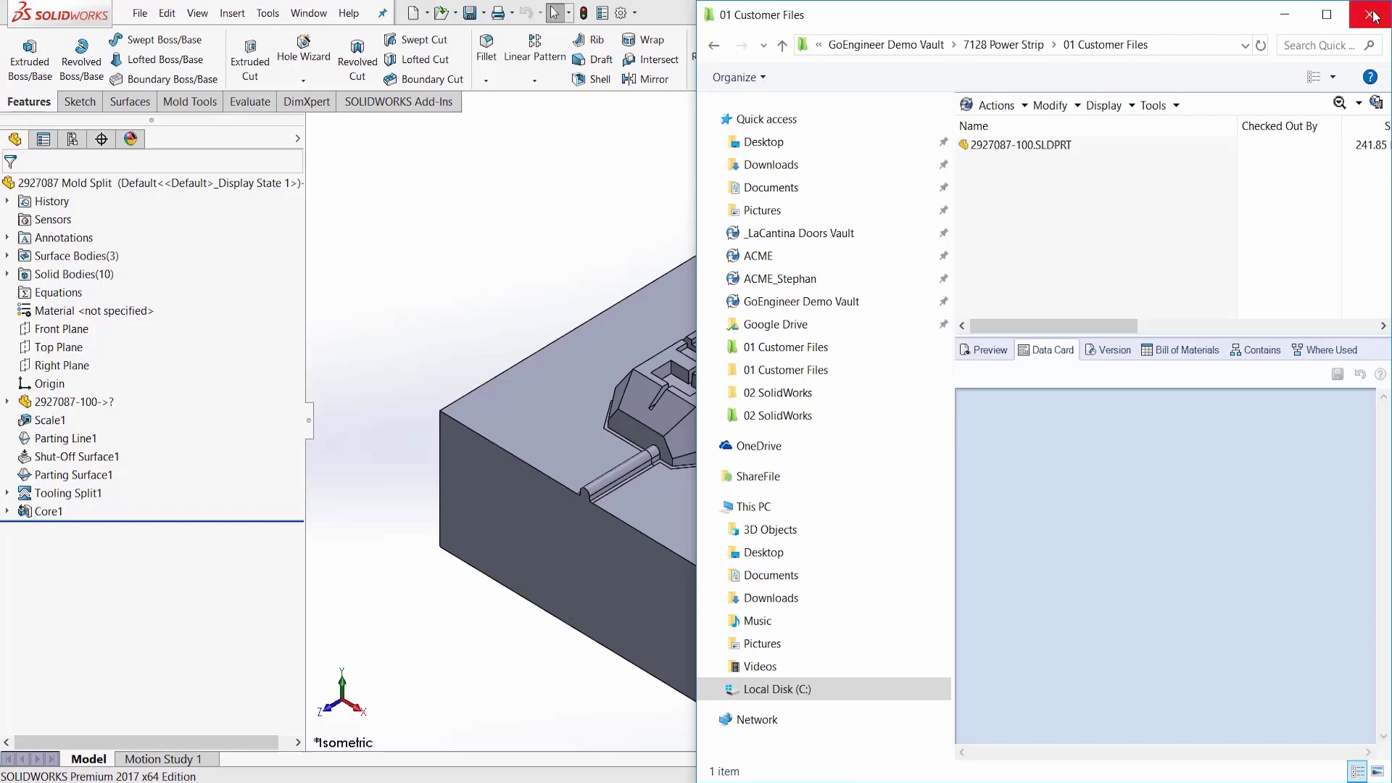
click(1370, 16)
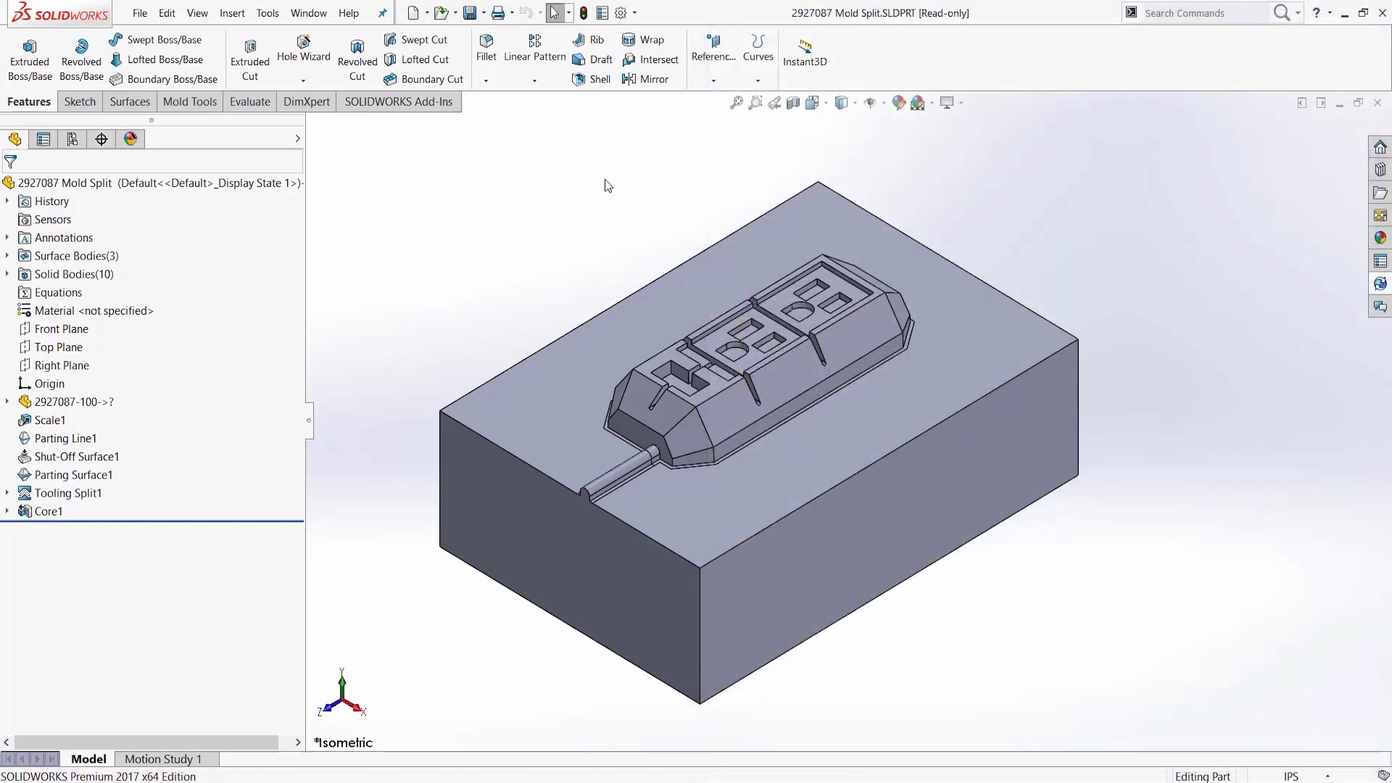
- Close all open SOLIDWORKS documents without saving the modified files
click(309, 13)
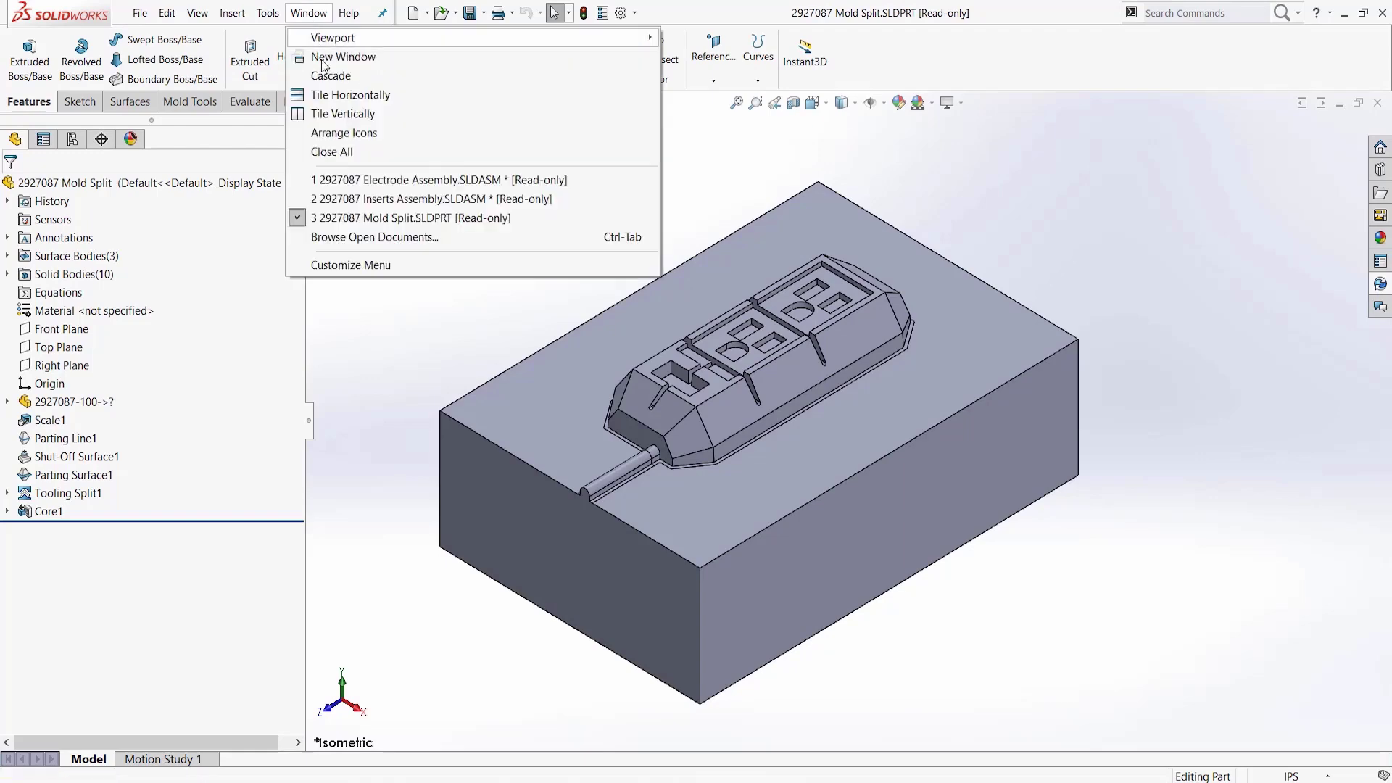
click(345, 152)
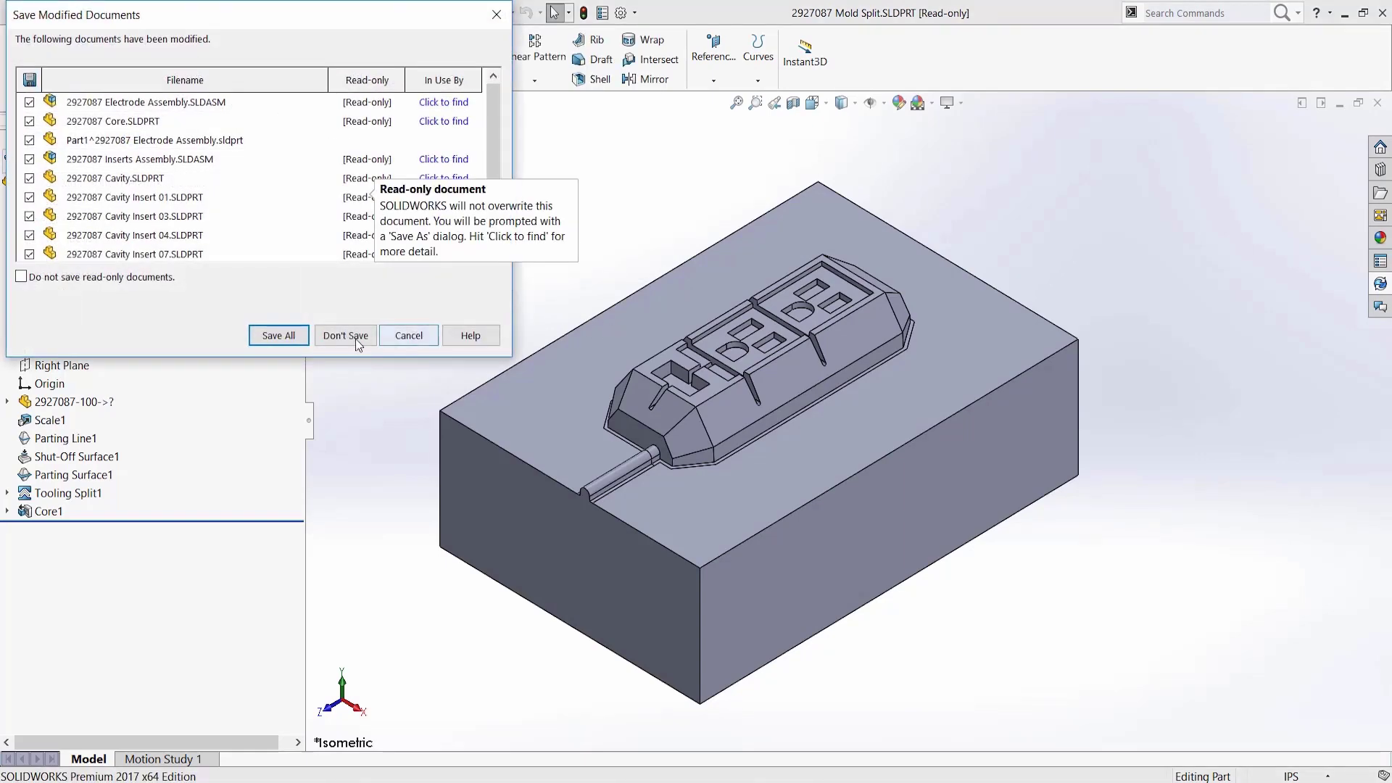
click(353, 335)
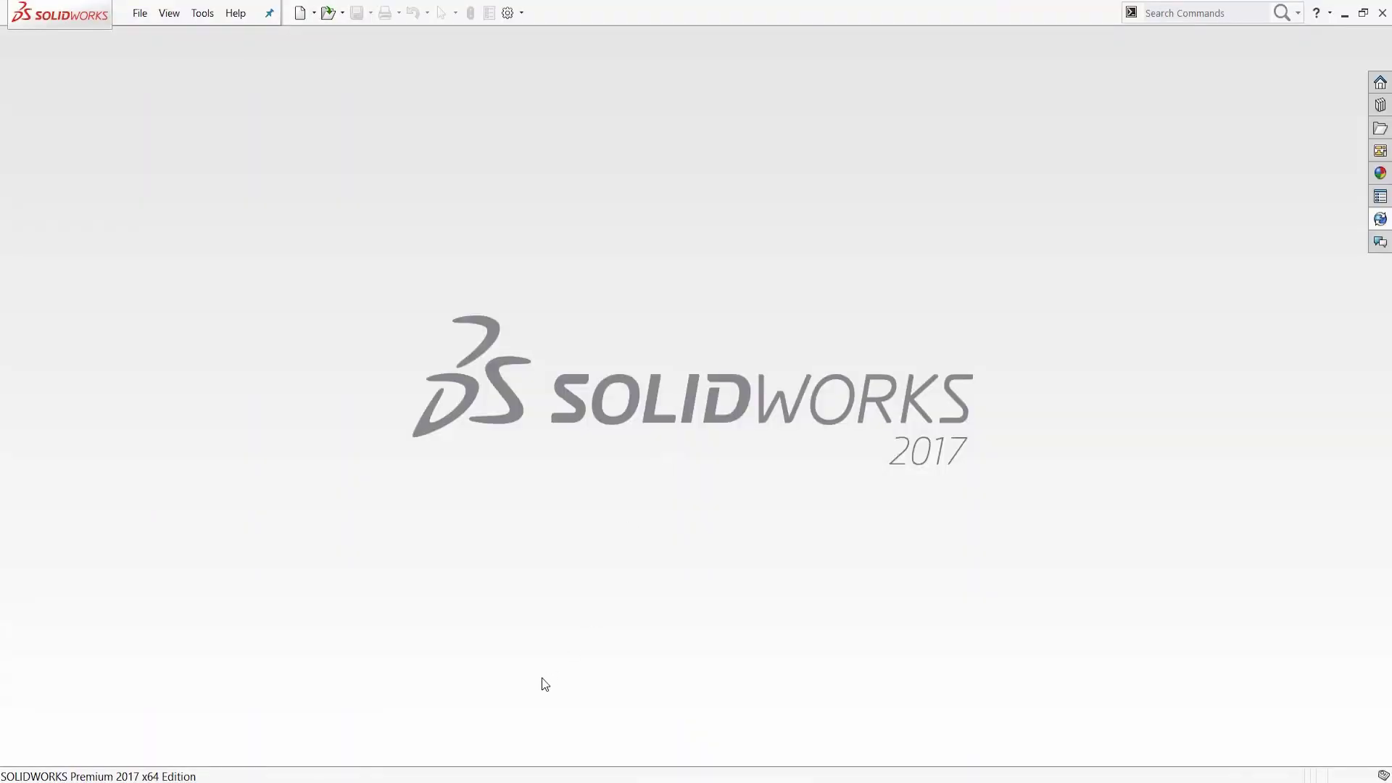
- Open 2927087-100.SLDPRT from the desktop project's 01 Customer Files folder in SOLIDWORKS
mouse_move(438, 781)
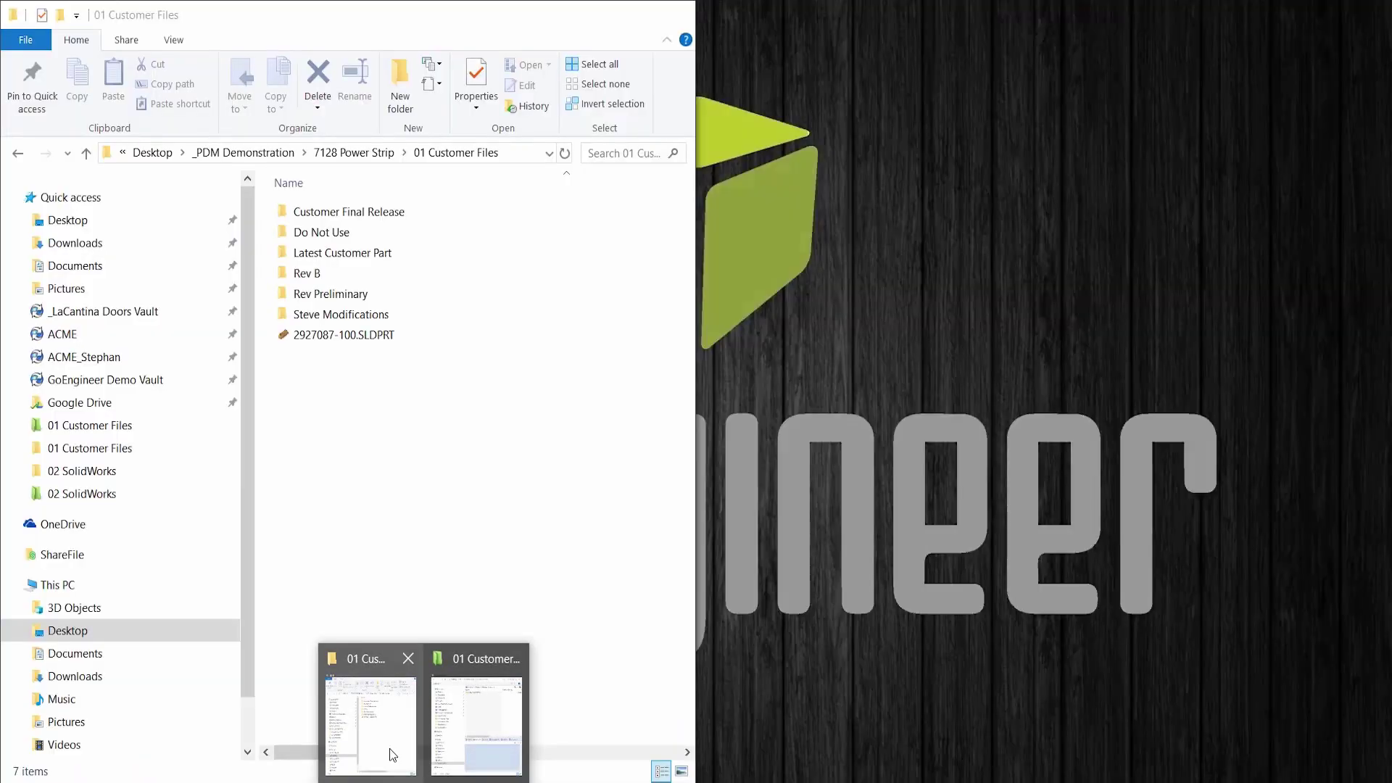
click(390, 748)
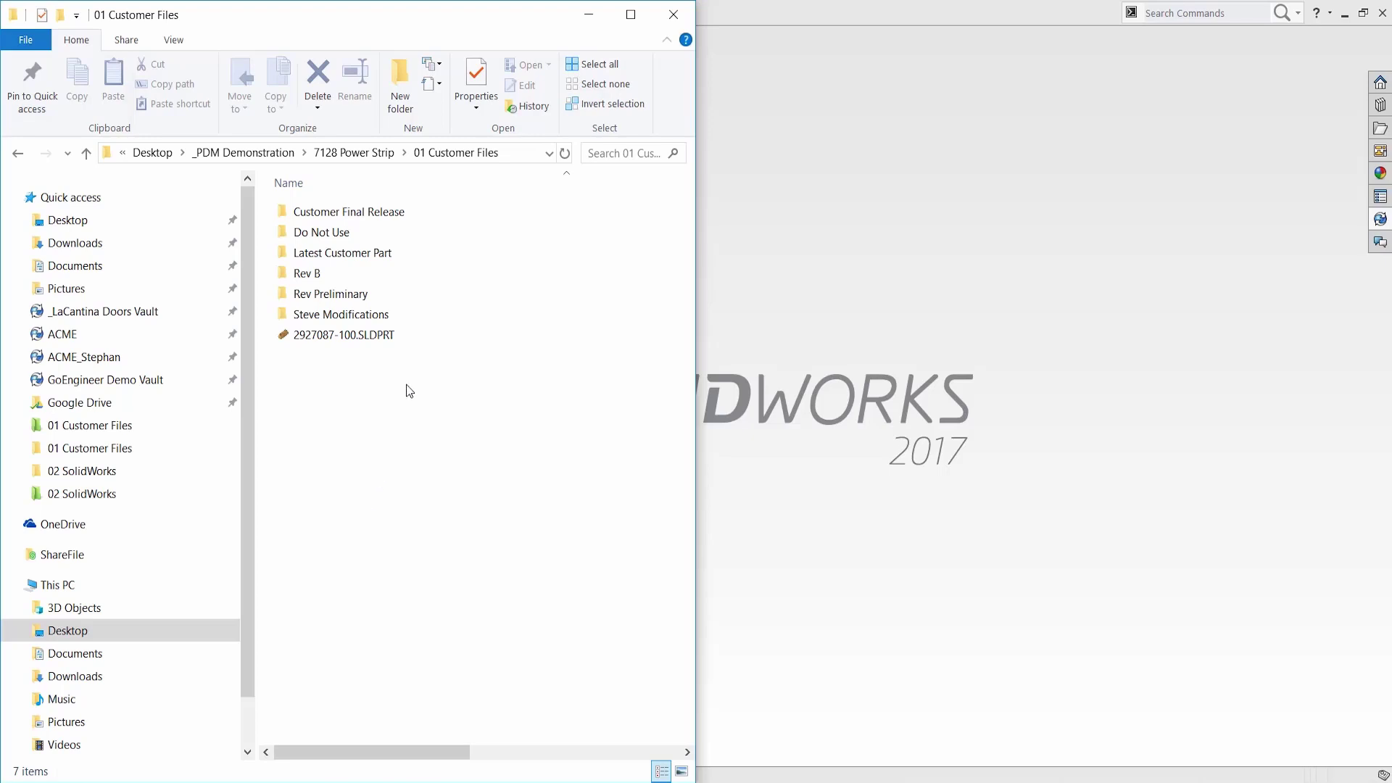
click(350, 340)
drag(350, 341, 818, 372)
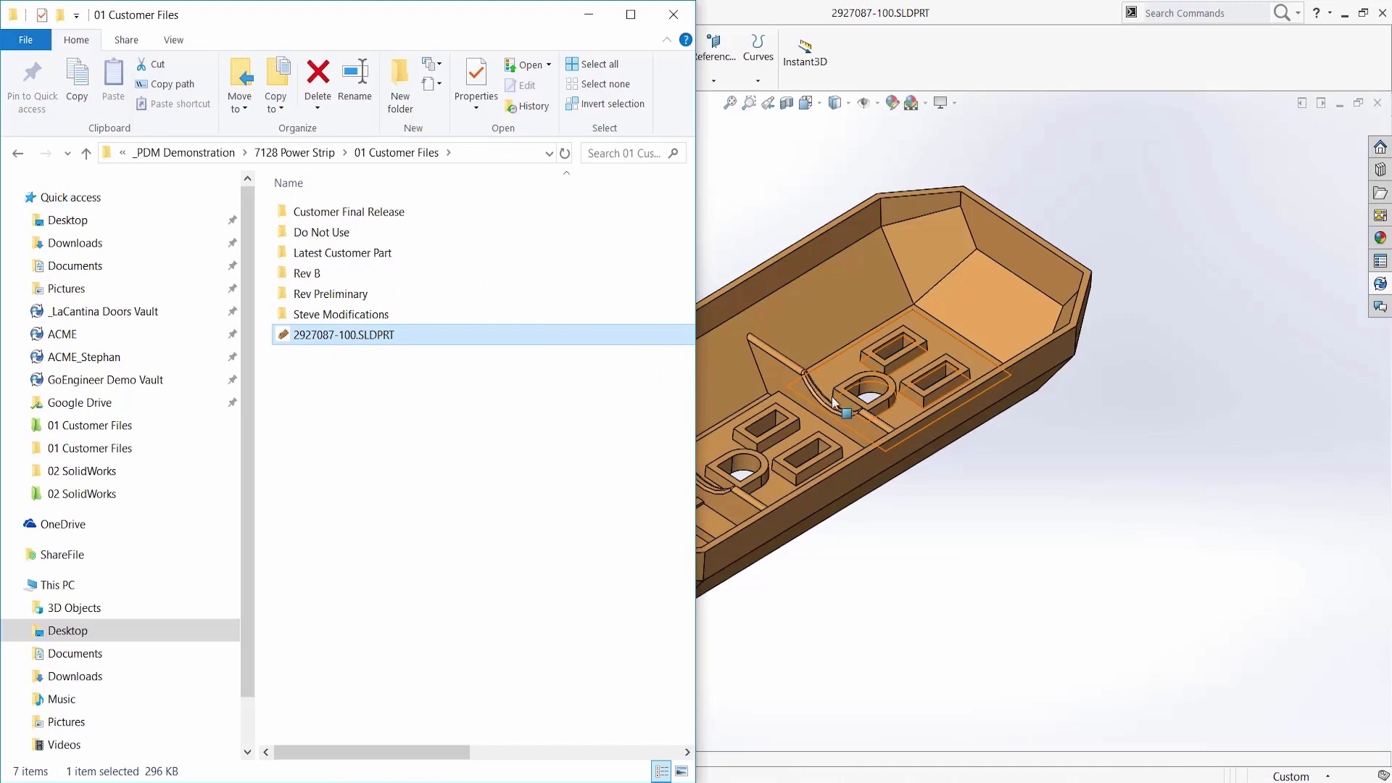
click(914, 525)
scroll(820, 389, down, 5)
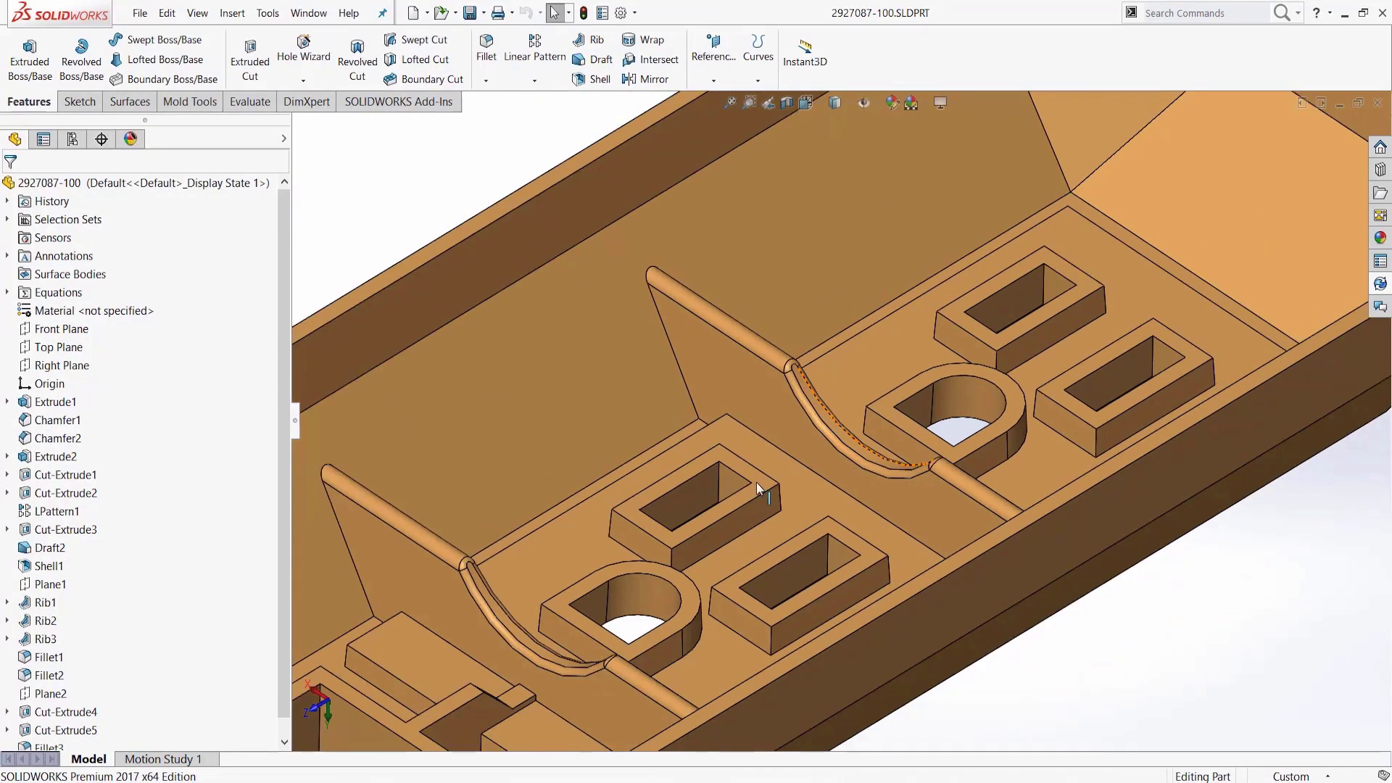
mouse_move(715, 560)
middle_down()
mouse_move(733, 572)
mouse_move(717, 558)
middle_up()
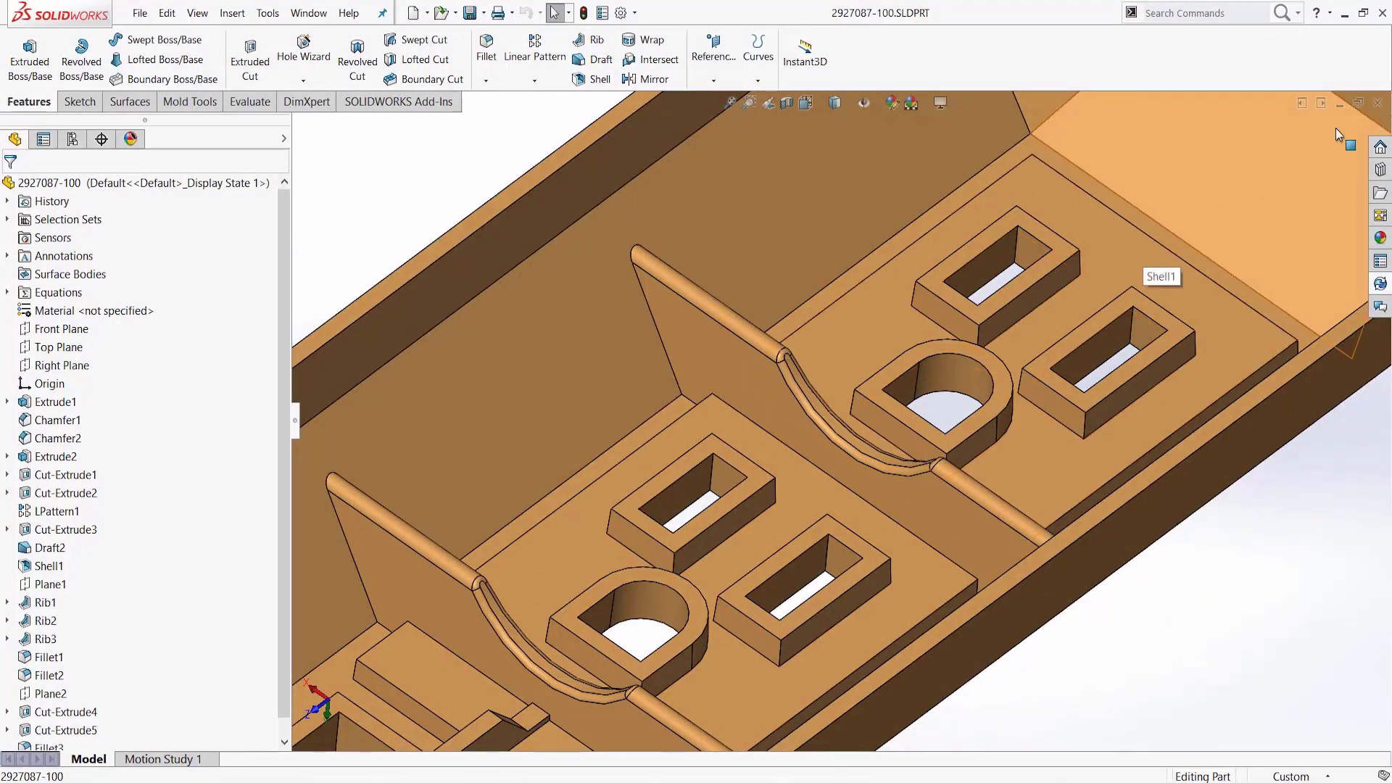
click(1377, 107)
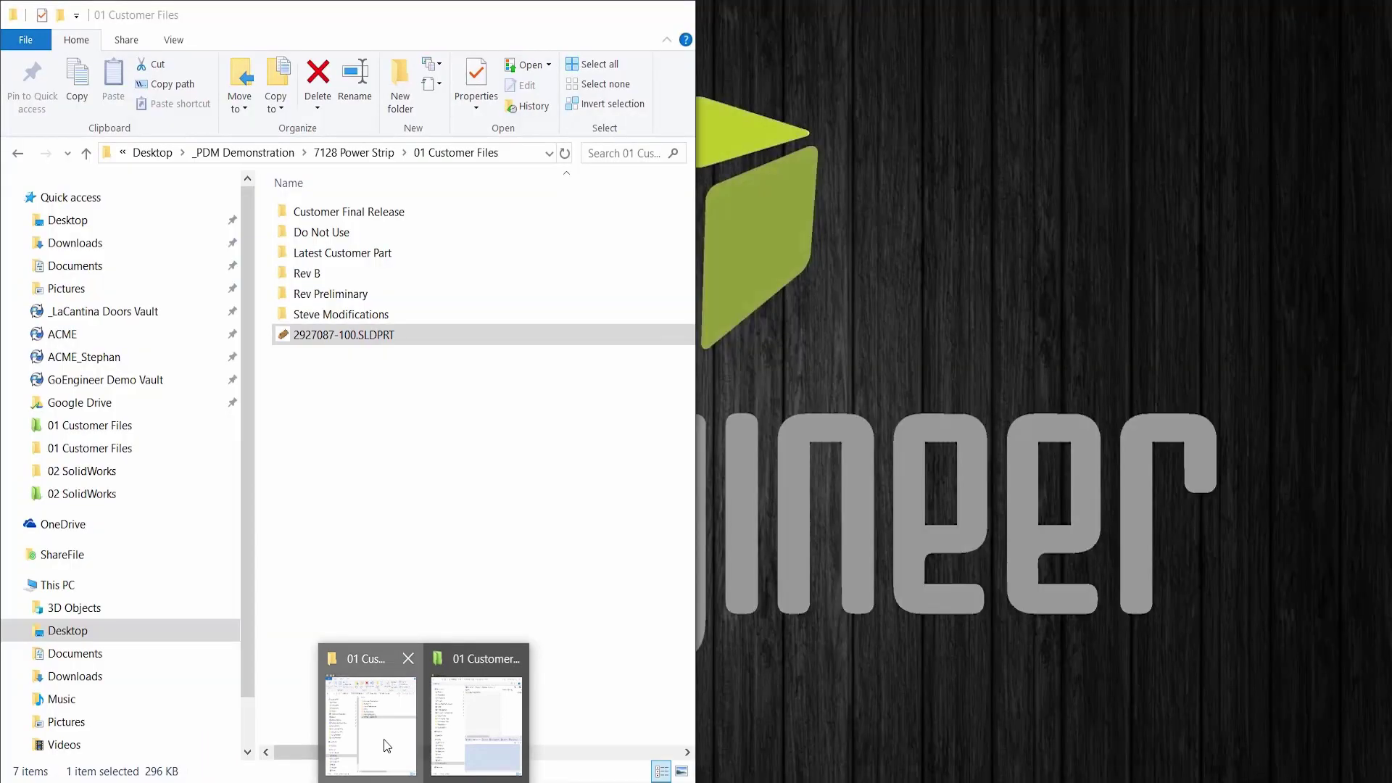
- Show the desktop and vault 01 Customer Files folders side by side, and check out 2927087-100.SLDPRT in the vault
click(388, 743)
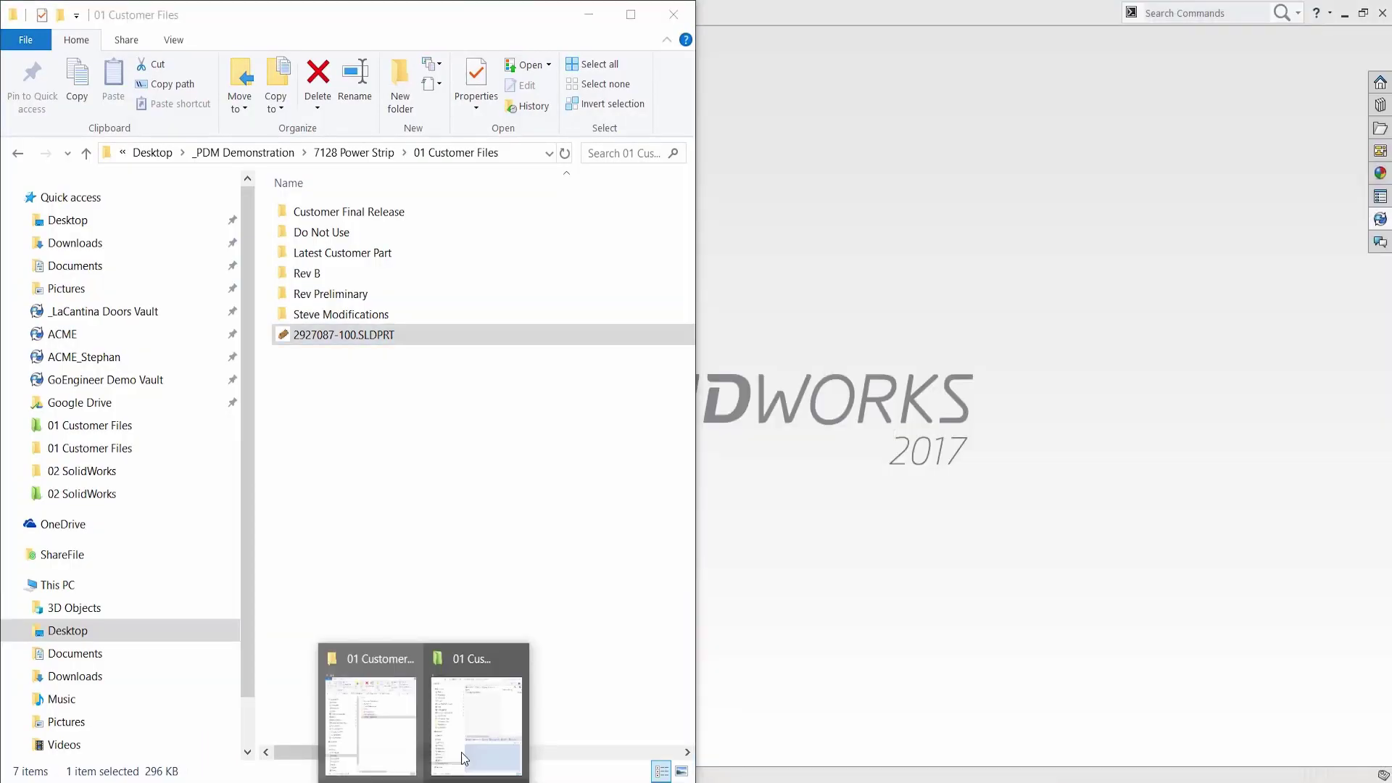
click(493, 735)
click(1040, 147)
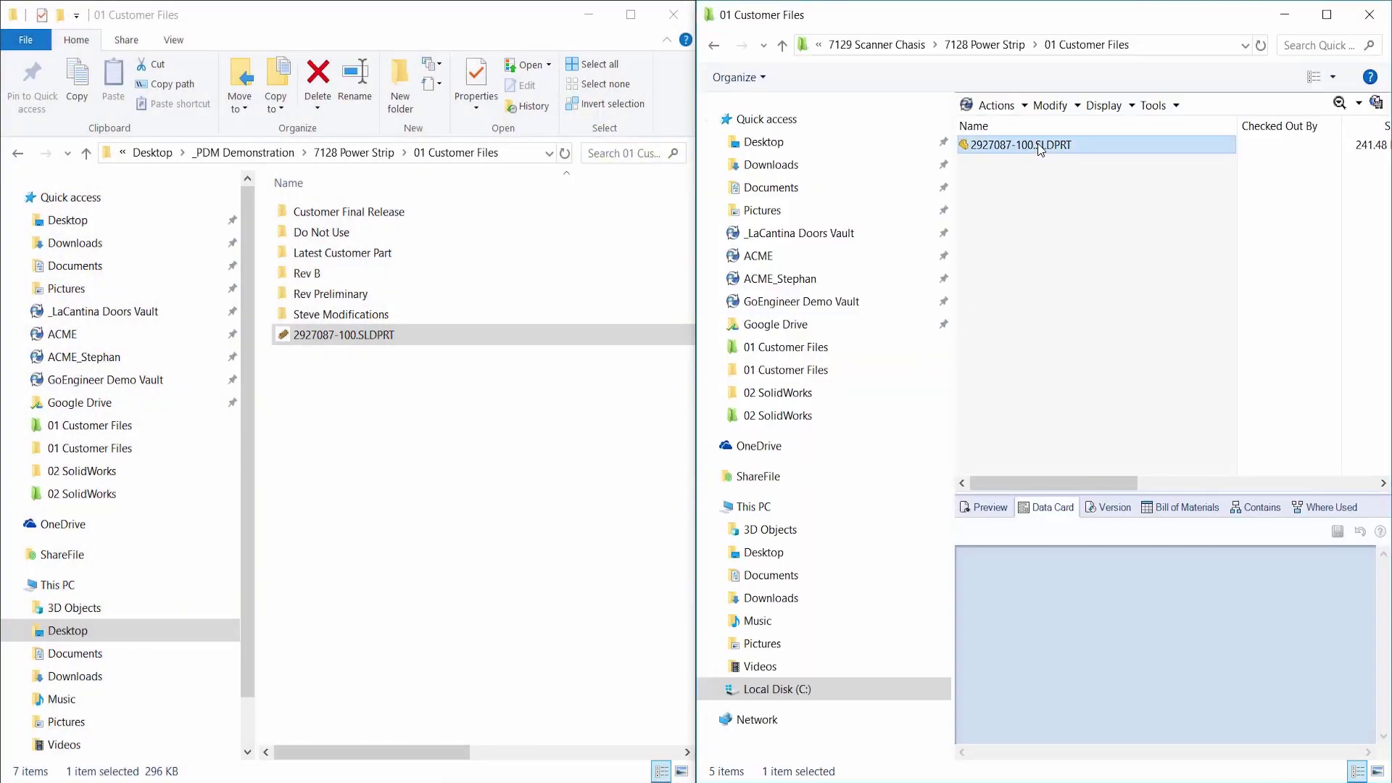
click(817, 78)
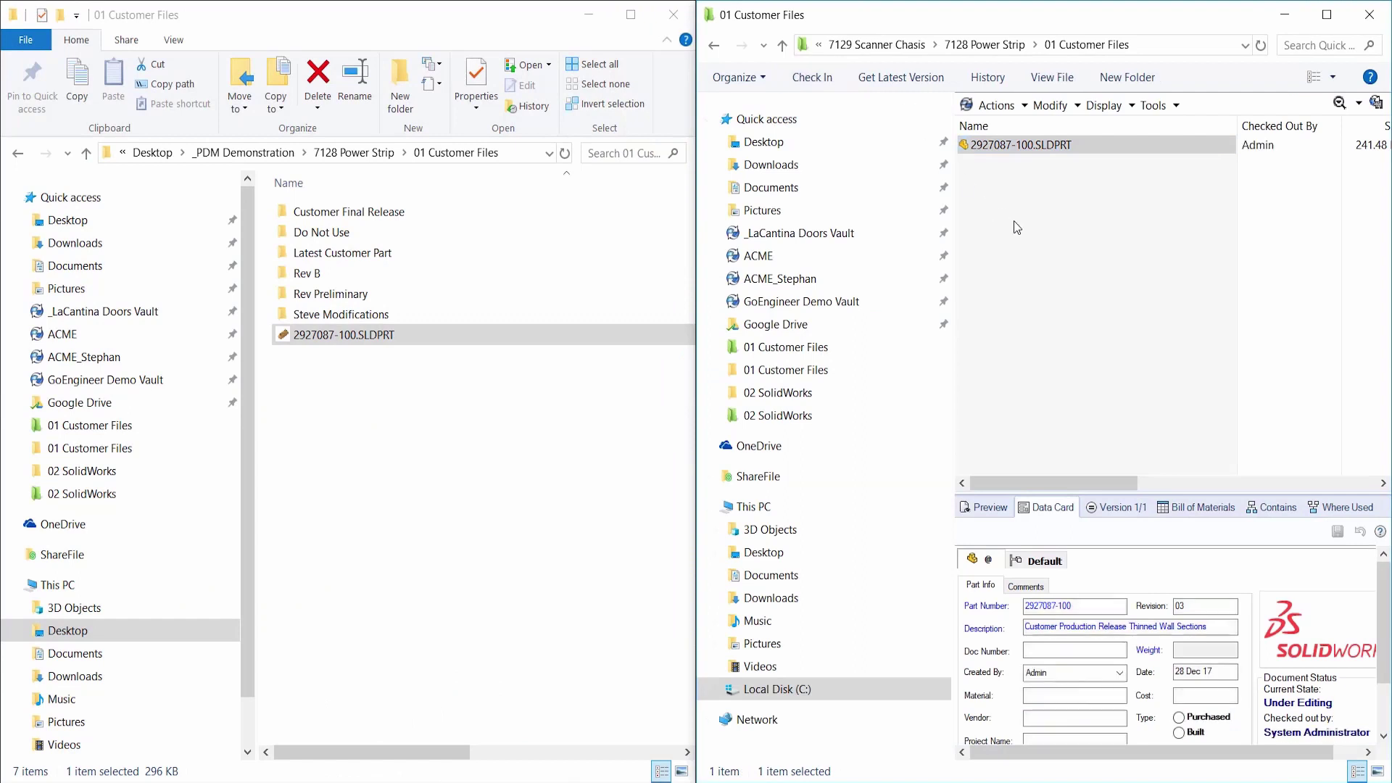
- Replace the vault's 2927087-100.SLDPRT with the desktop copy, and check it in with the comment "Added rib cutouts and fillets."
drag(442, 341, 1079, 353)
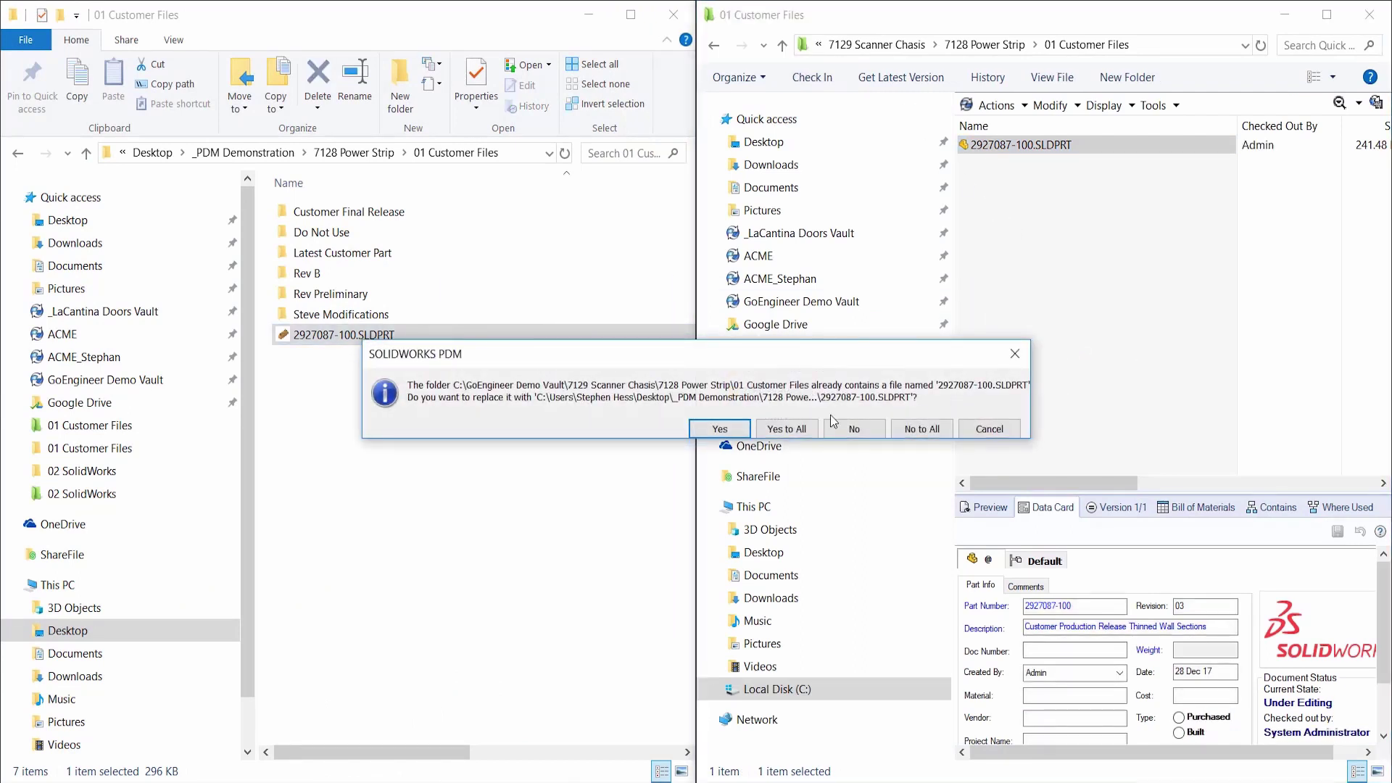
click(797, 429)
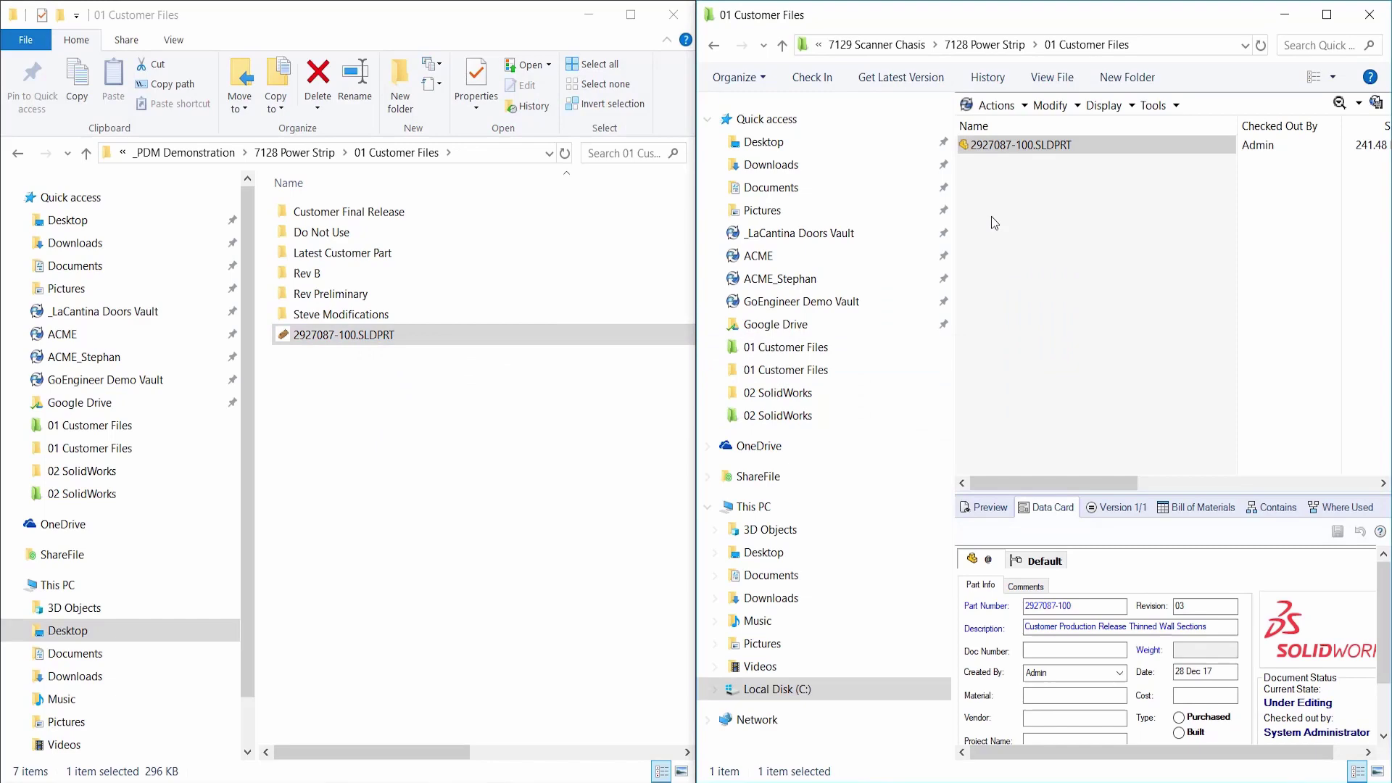
click(816, 77)
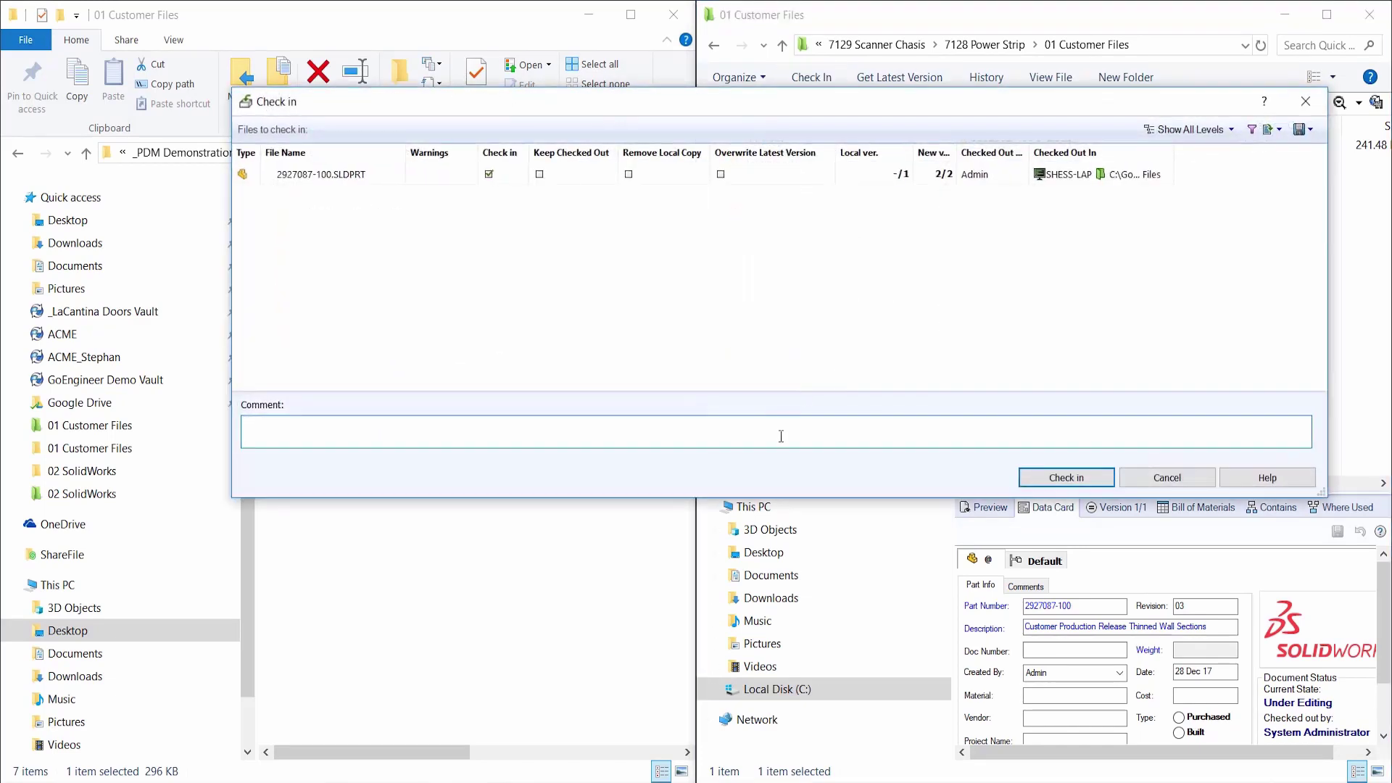
text(Added rib cutouts and fillets.)
click(1065, 477)
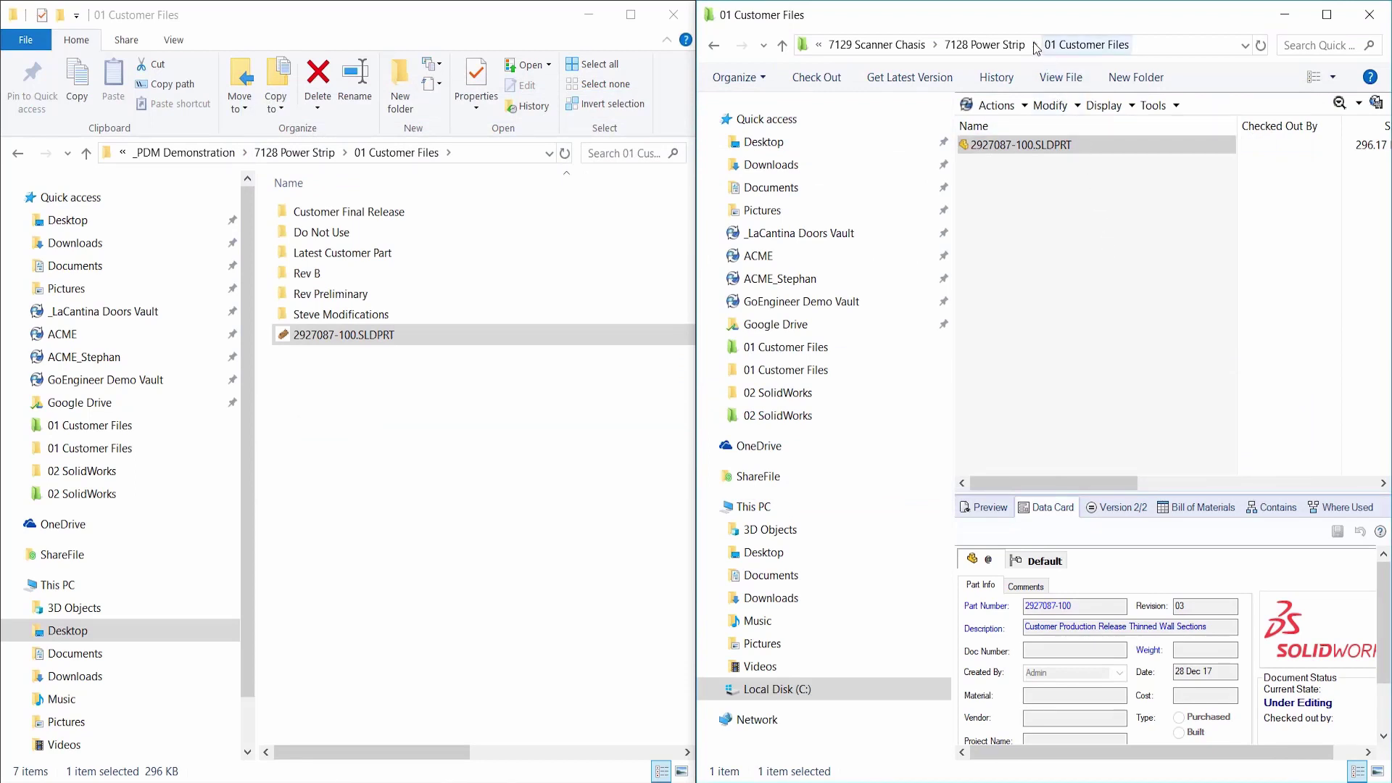
- Open the 2927087 Electrode Assembly, Inserts Assembly and Mold Split from the vault's 02 SolidWorks folder without checking them out, rebuilding the changed models
click(989, 46)
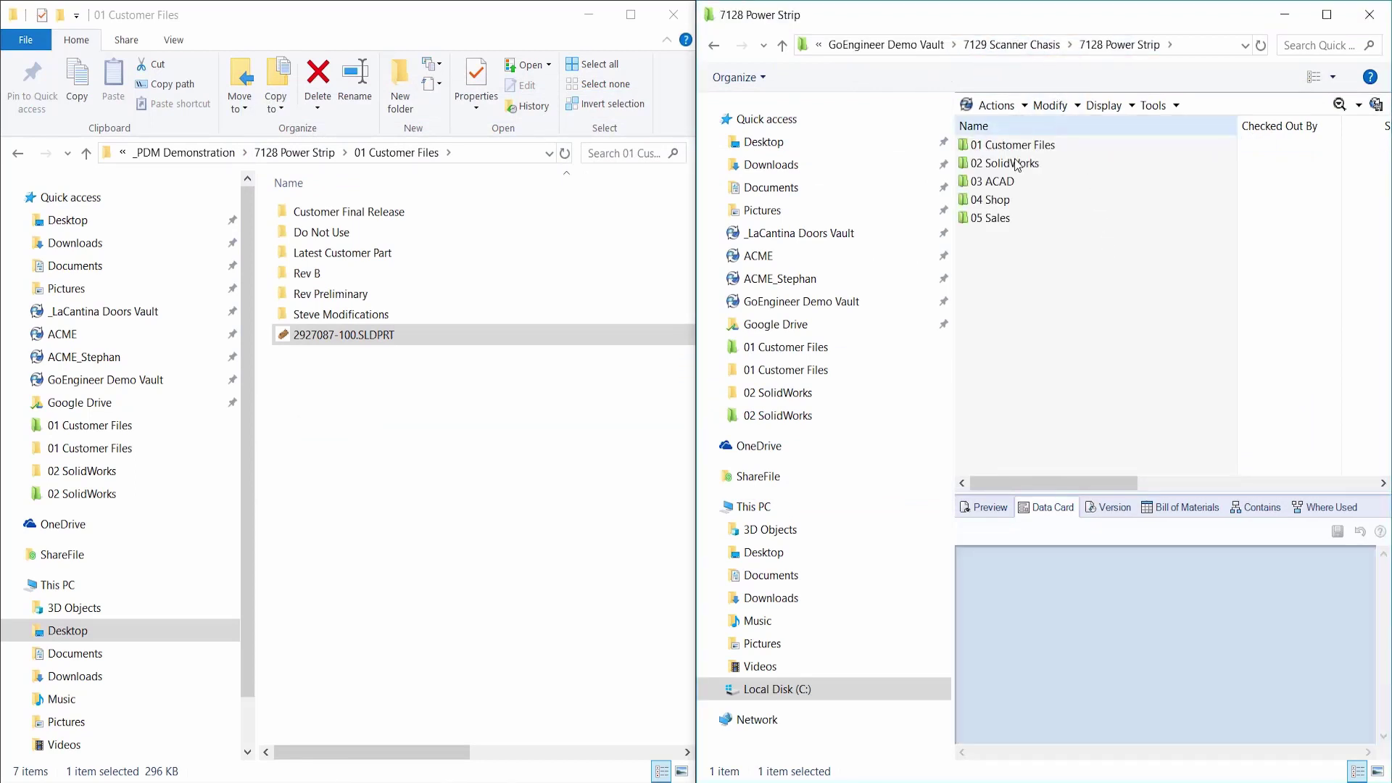
click(1012, 163)
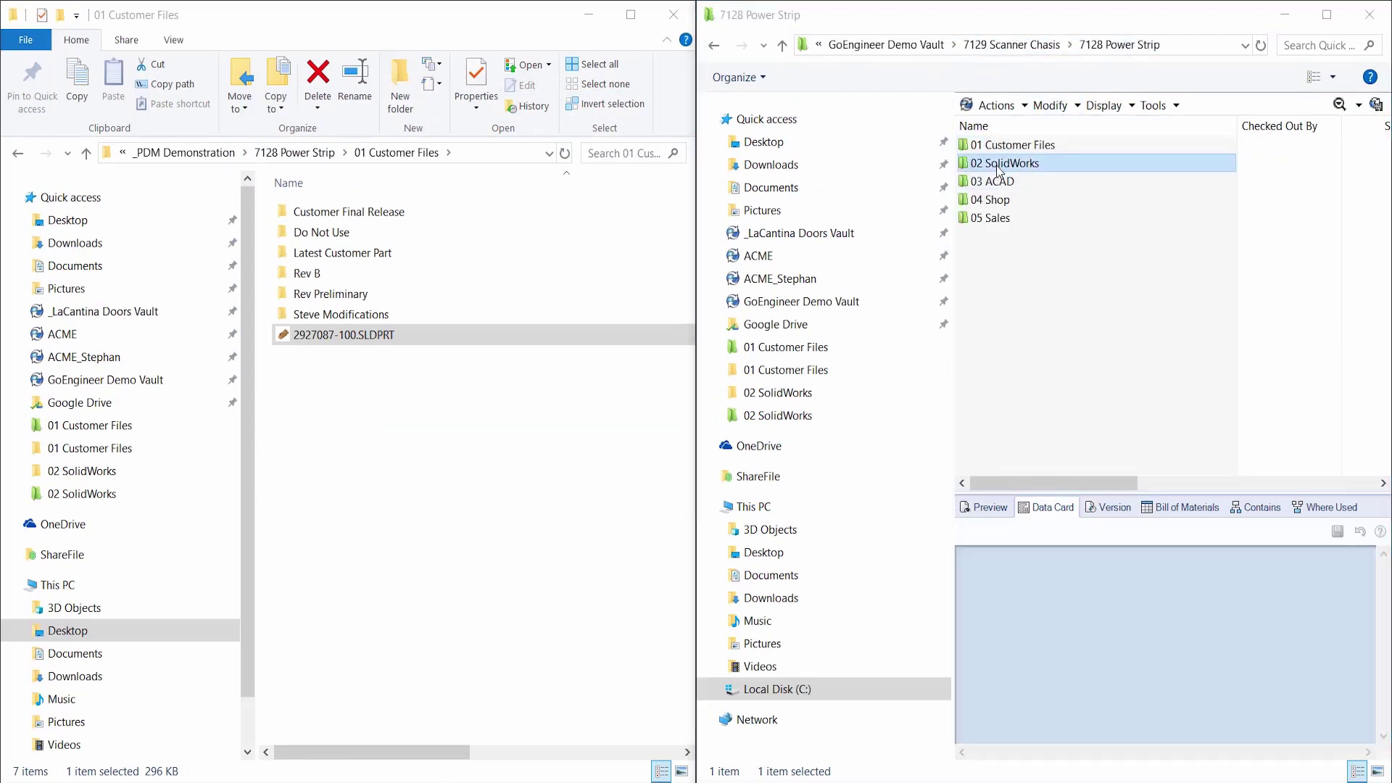
click(589, 9)
drag(1095, 406, 1041, 304)
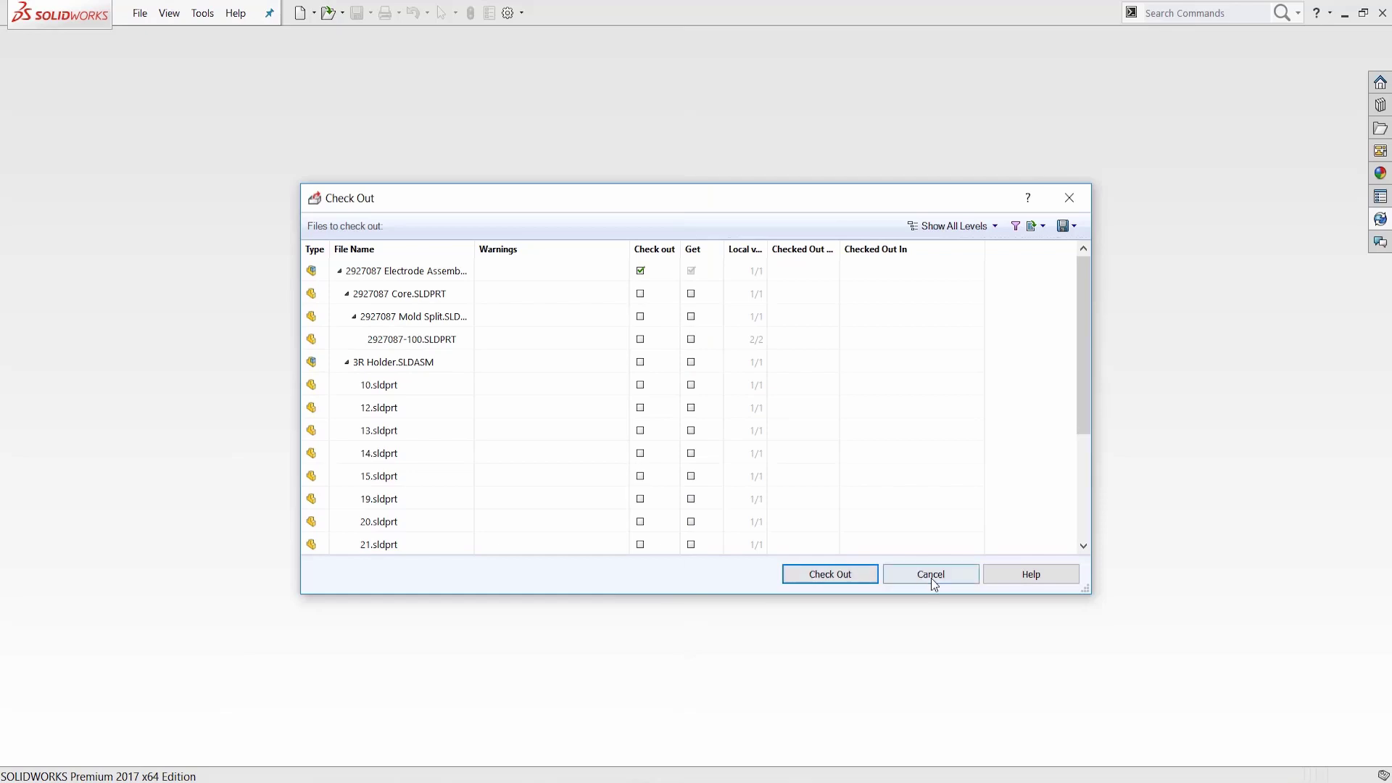
click(915, 570)
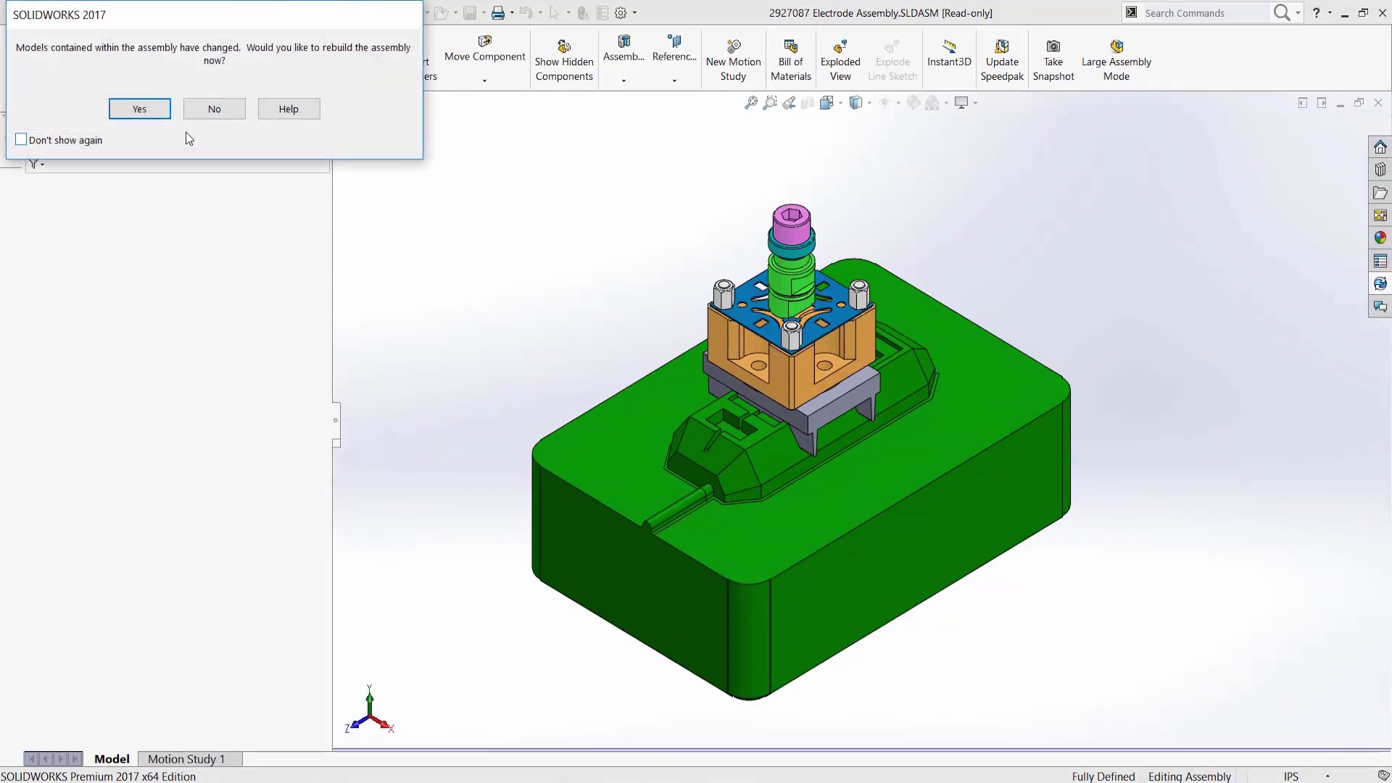
click(149, 110)
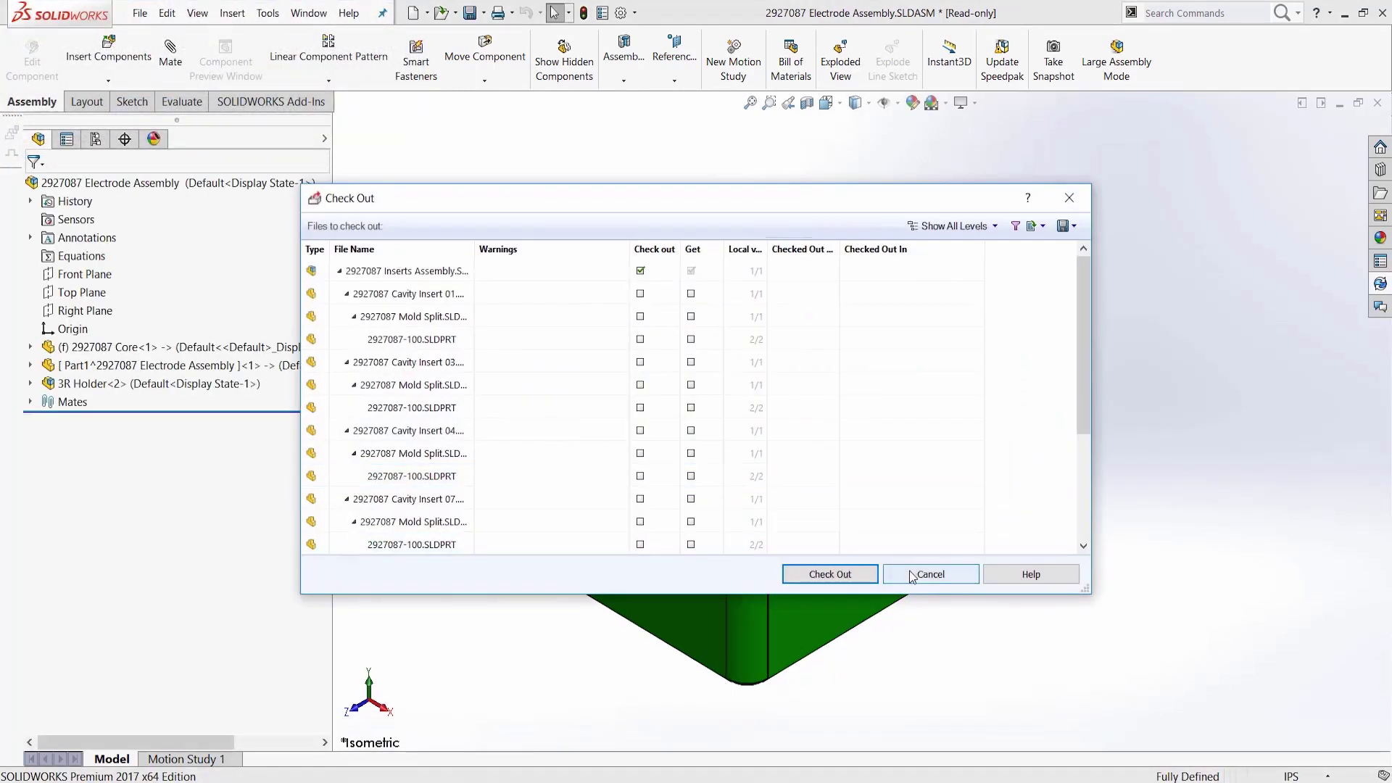
click(831, 574)
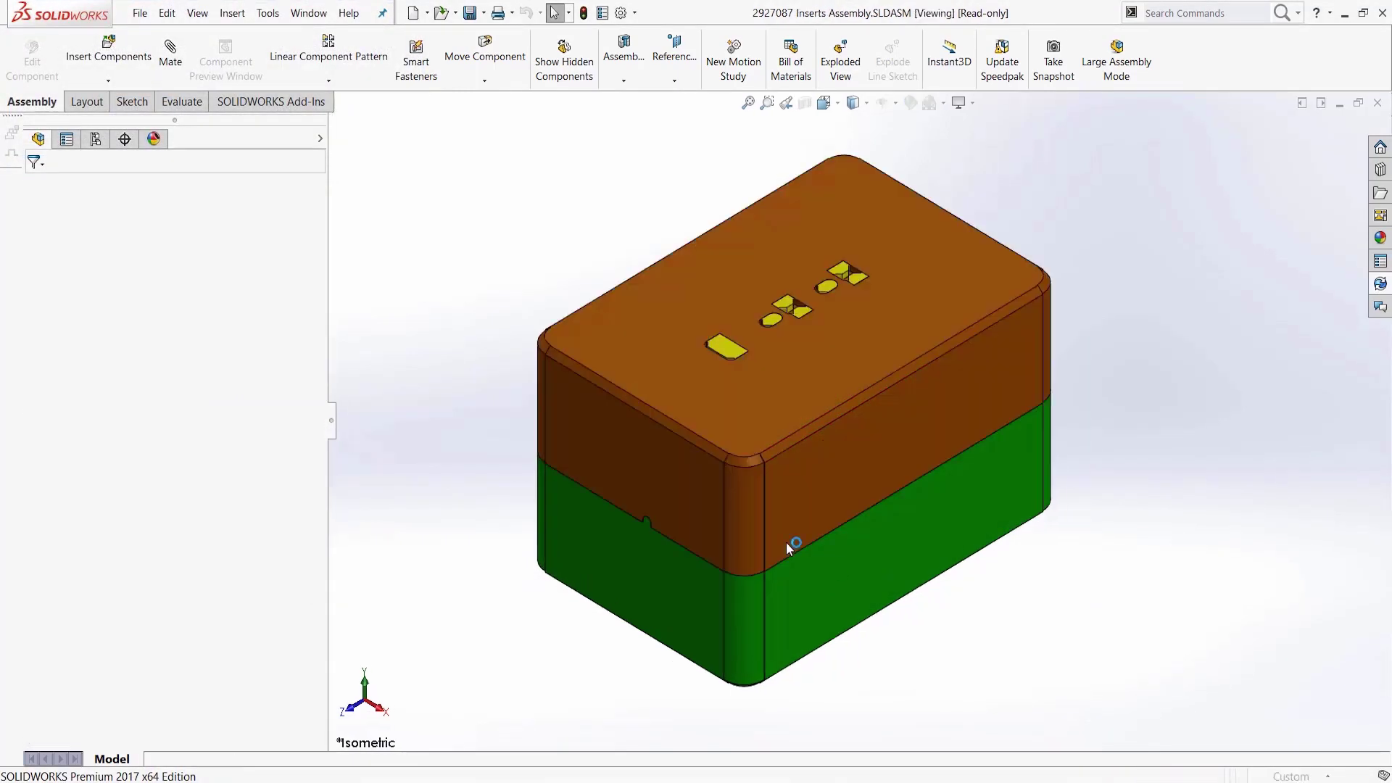
click(703, 419)
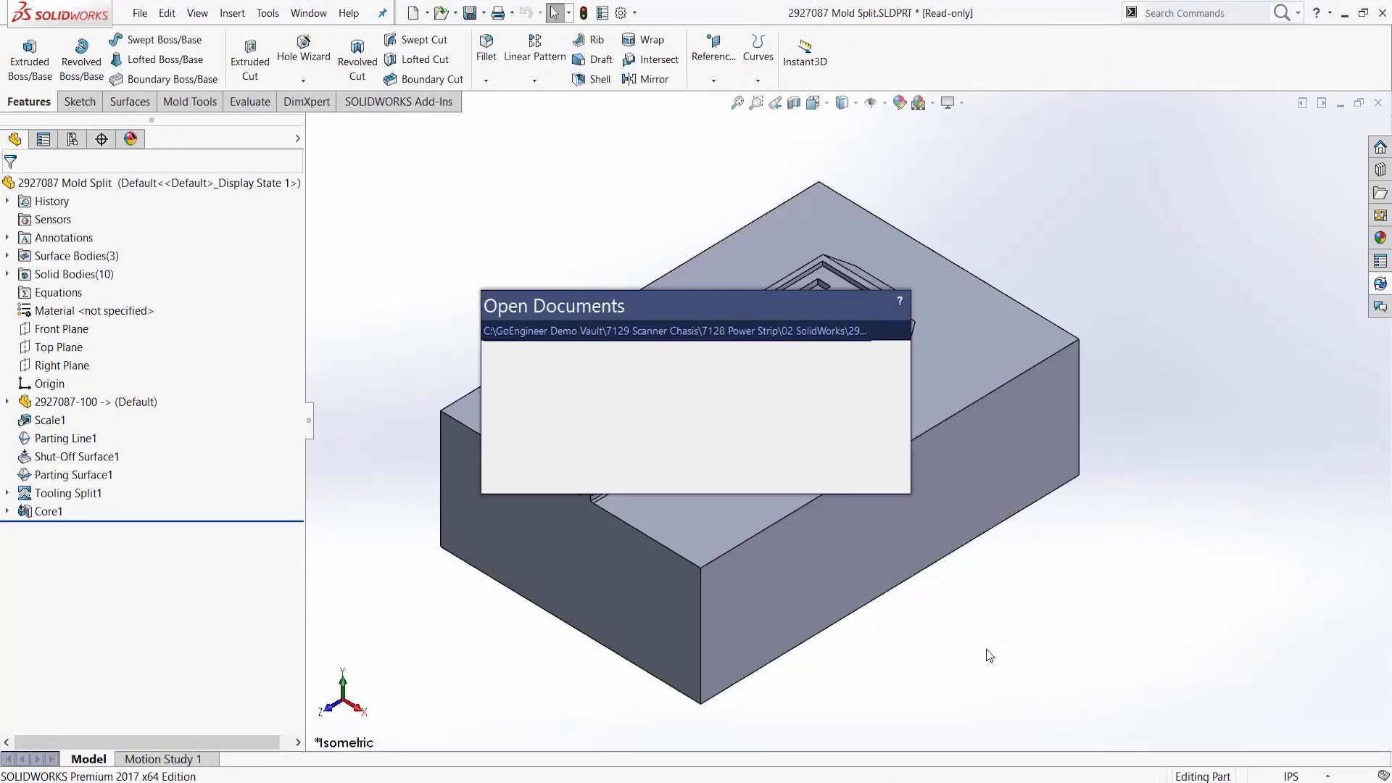
- Make the core transparent in the 2927087 Electrode Assembly, and inspect the electrode's rib cutouts and fillets
click(849, 447)
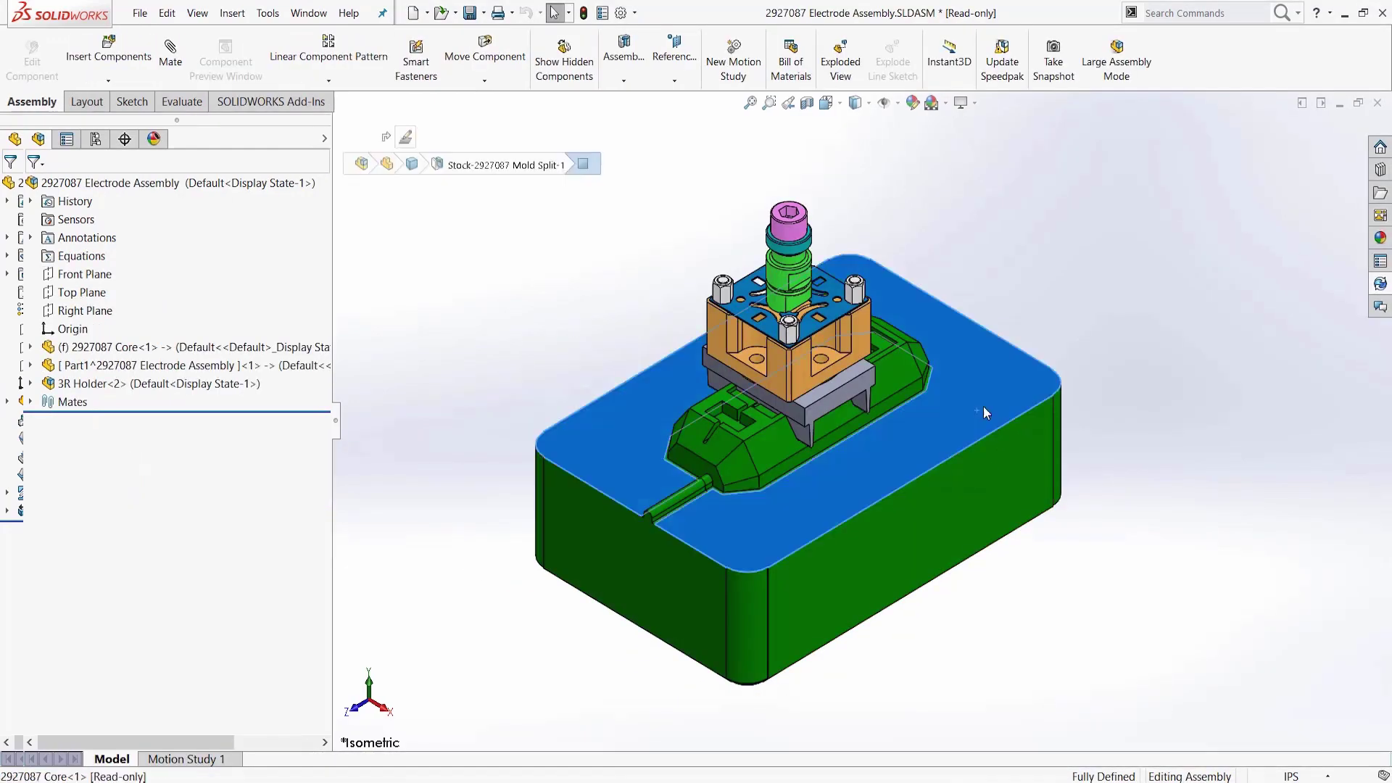
click(984, 408)
click(1139, 325)
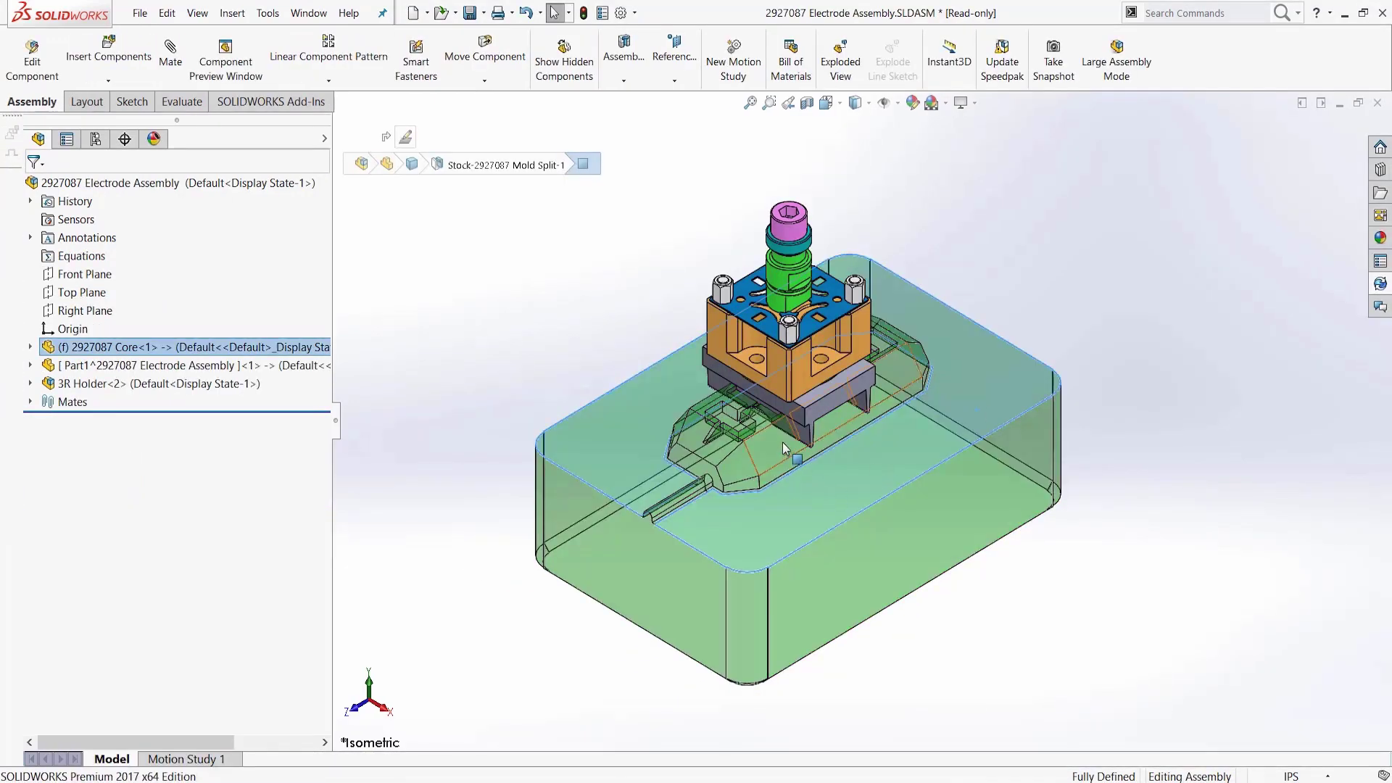
scroll(782, 442, down, 10)
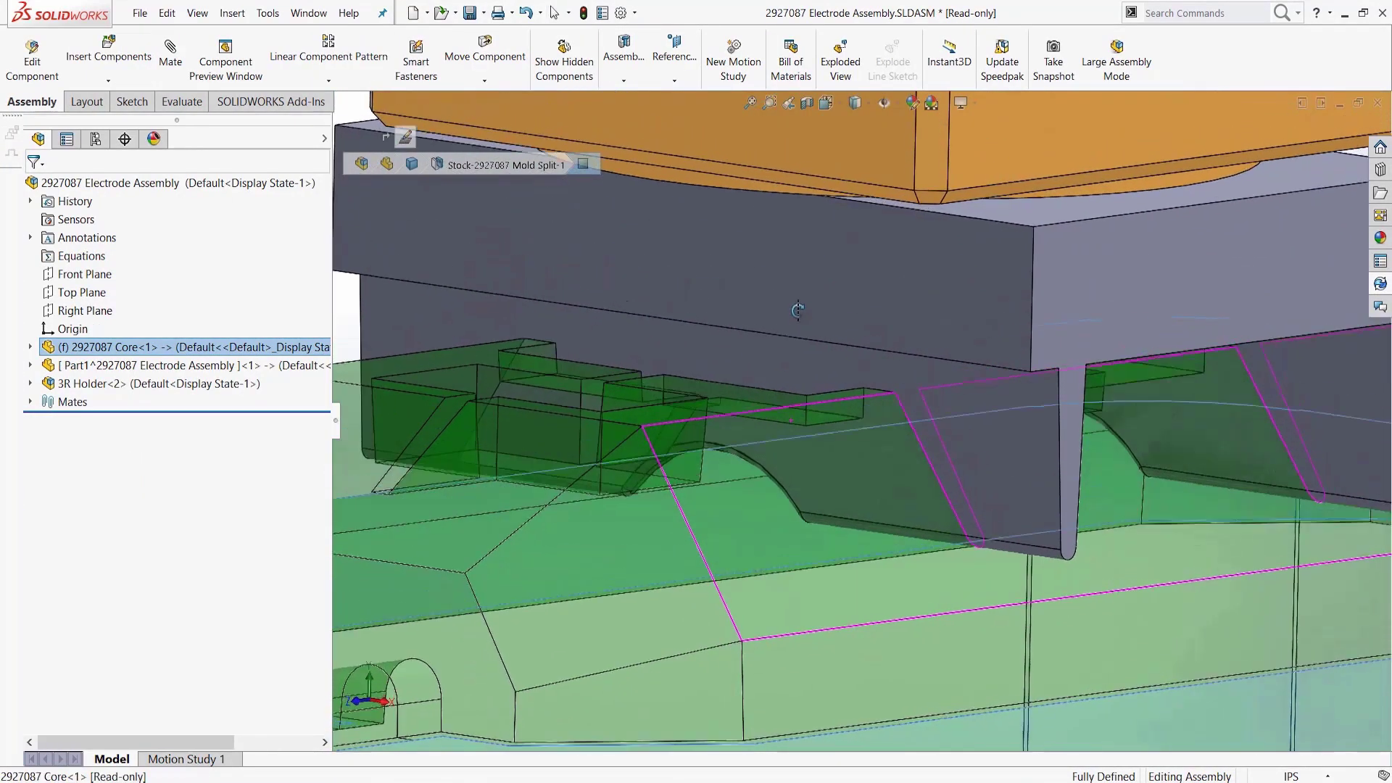
middle_drag(797, 310, 765, 538)
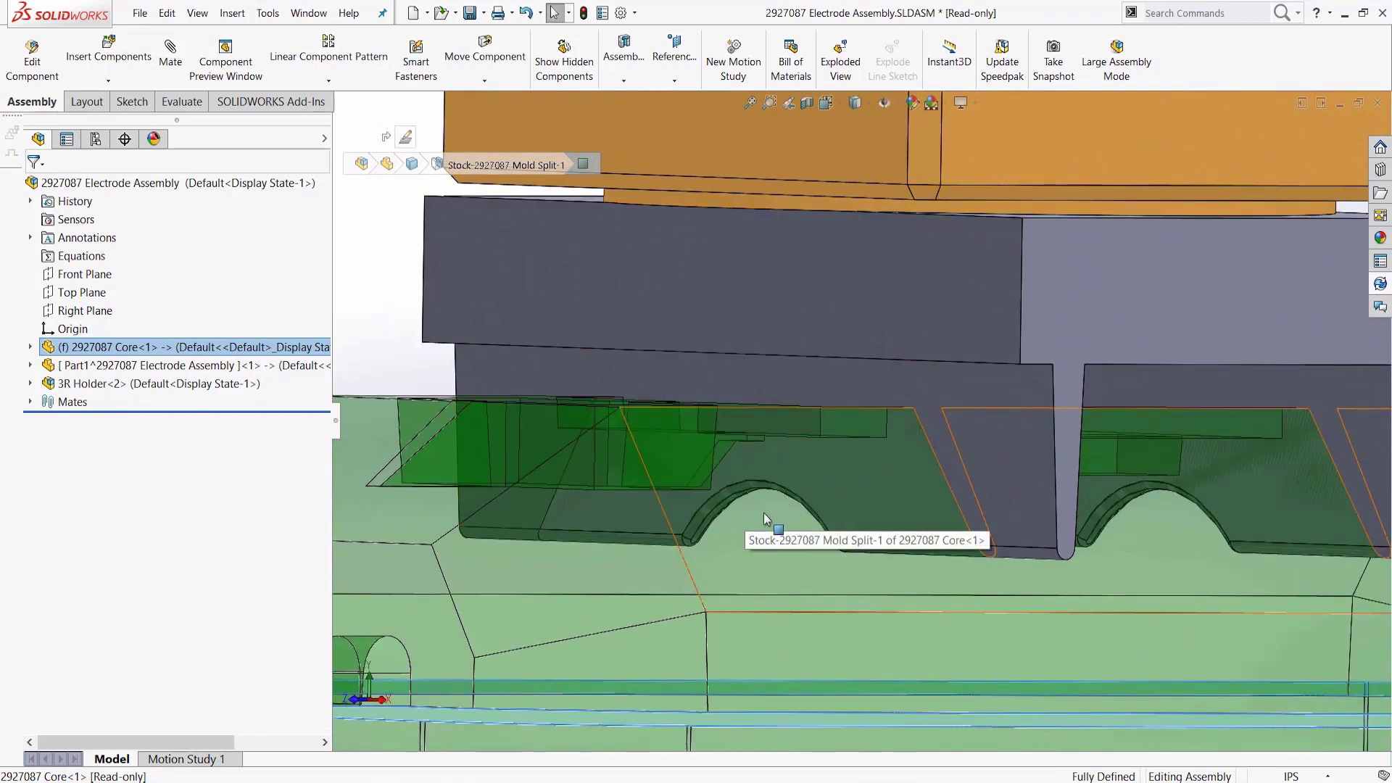
scroll(755, 516, up, 5)
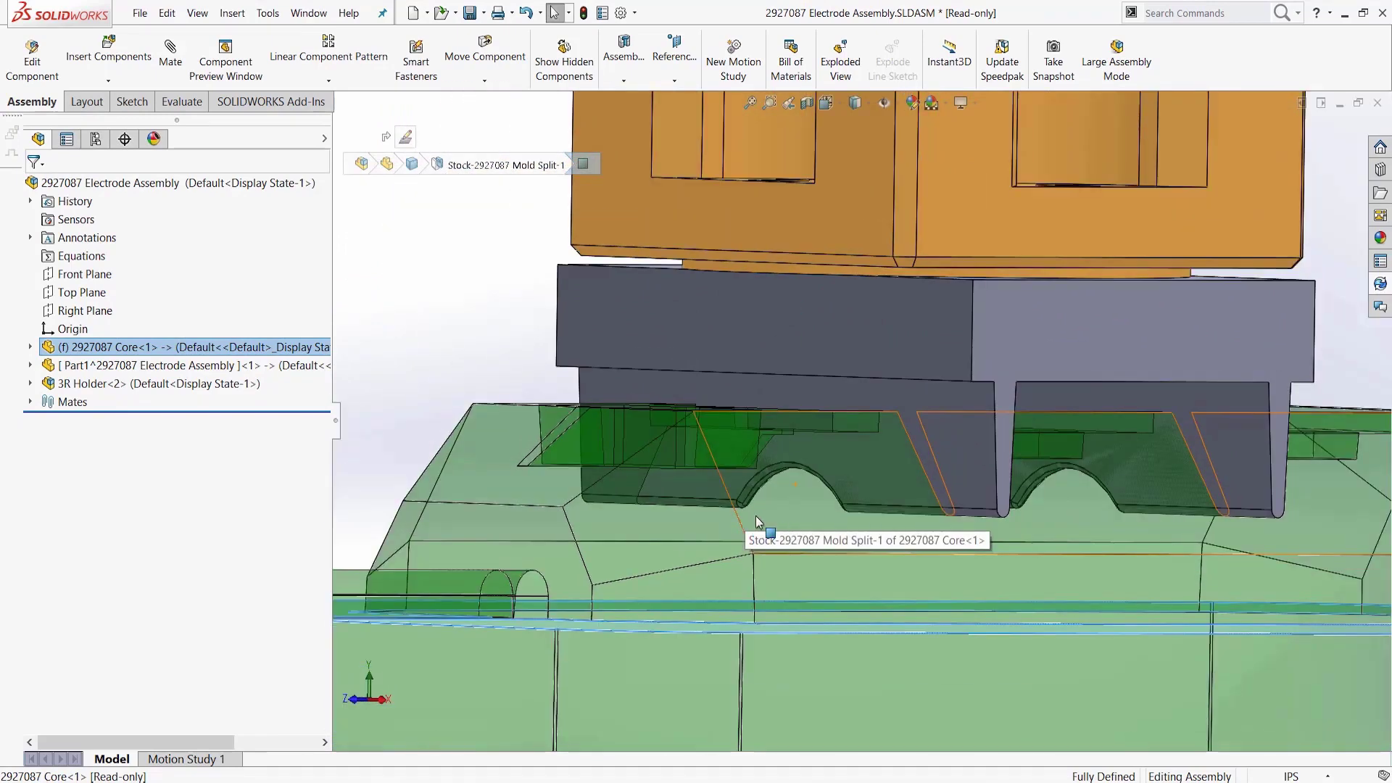